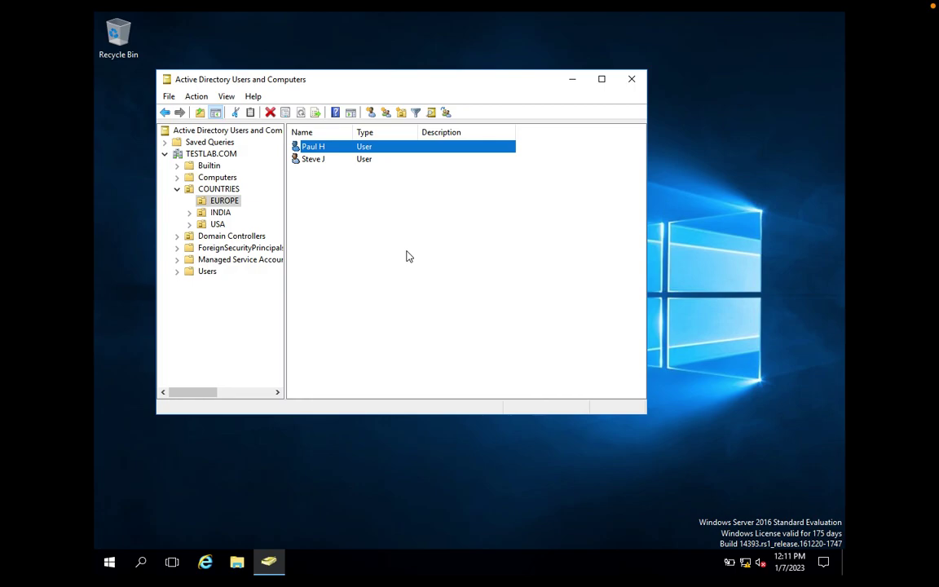
Step: Review the COUNTRIES organizational unit and the users in its EUROPE, INDIA and USA sub-units
click(203, 189)
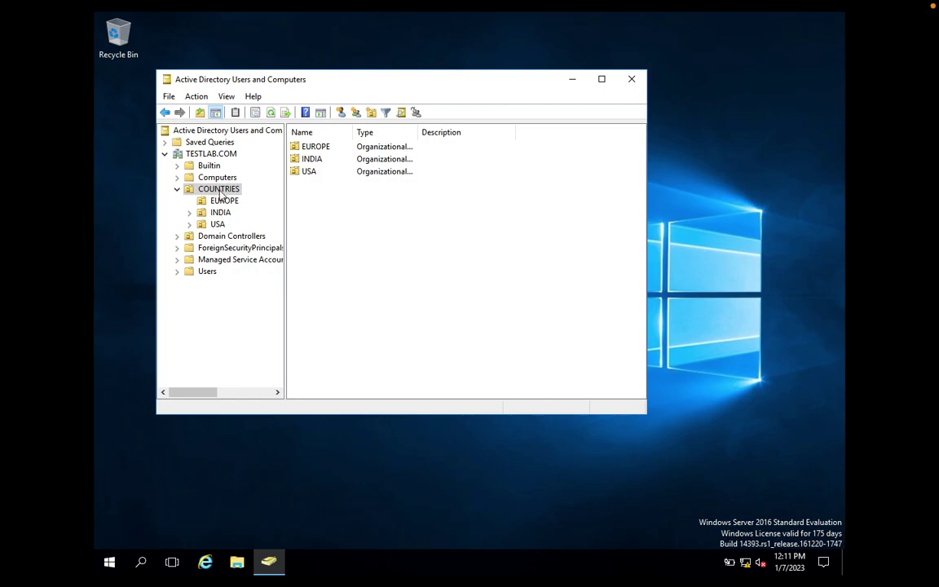
click(221, 202)
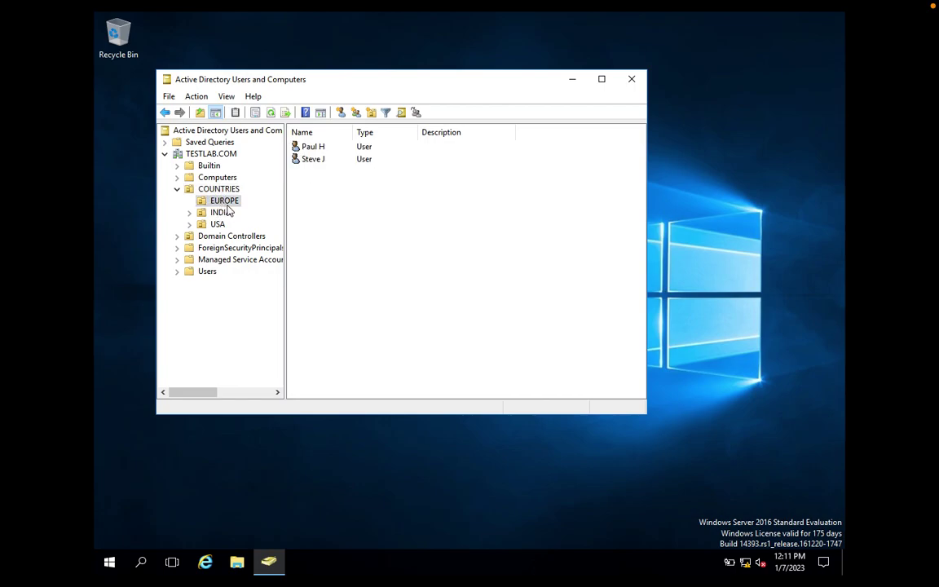
click(221, 214)
click(217, 225)
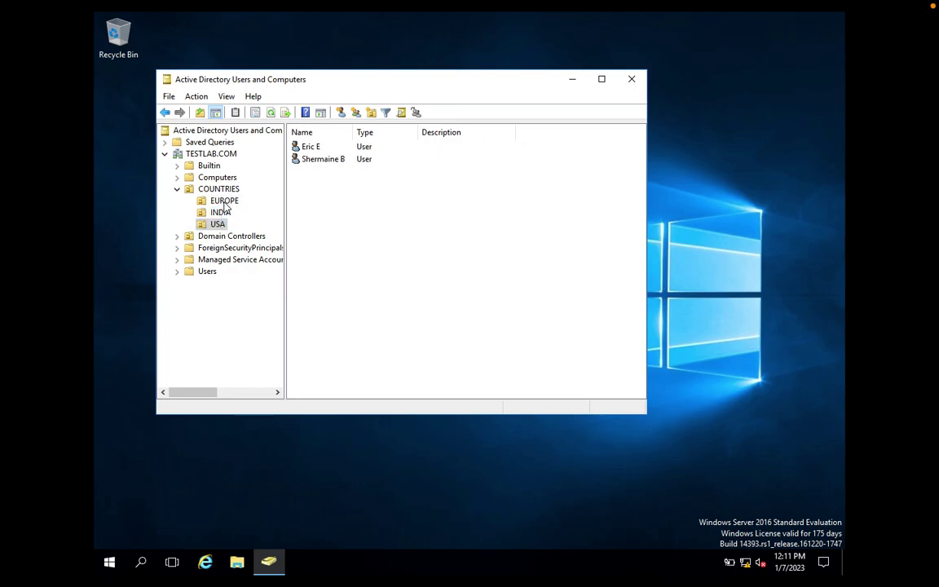
click(225, 203)
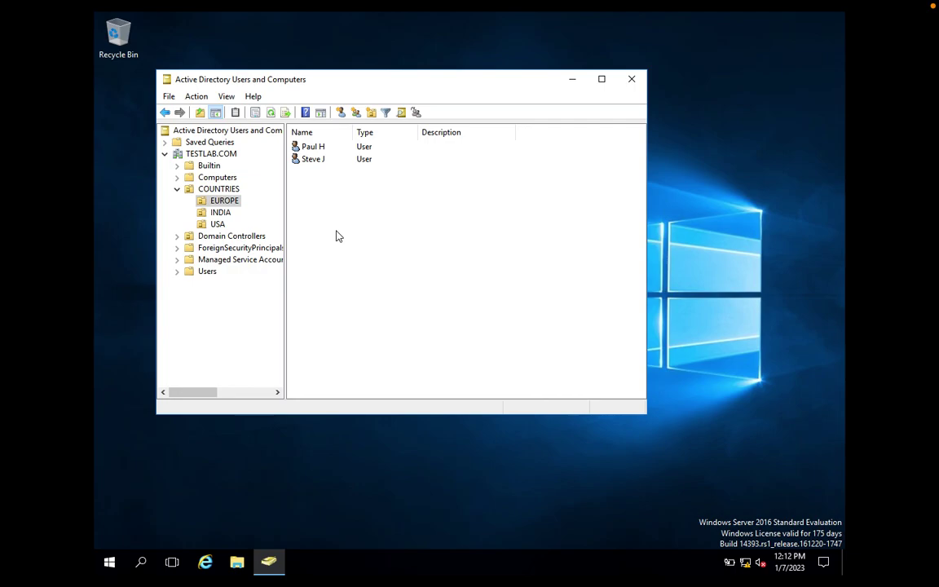
Step: Start delegating control of the EUROPE organizational unit and add the first user listed in that unit as the delegate
right_click(237, 206)
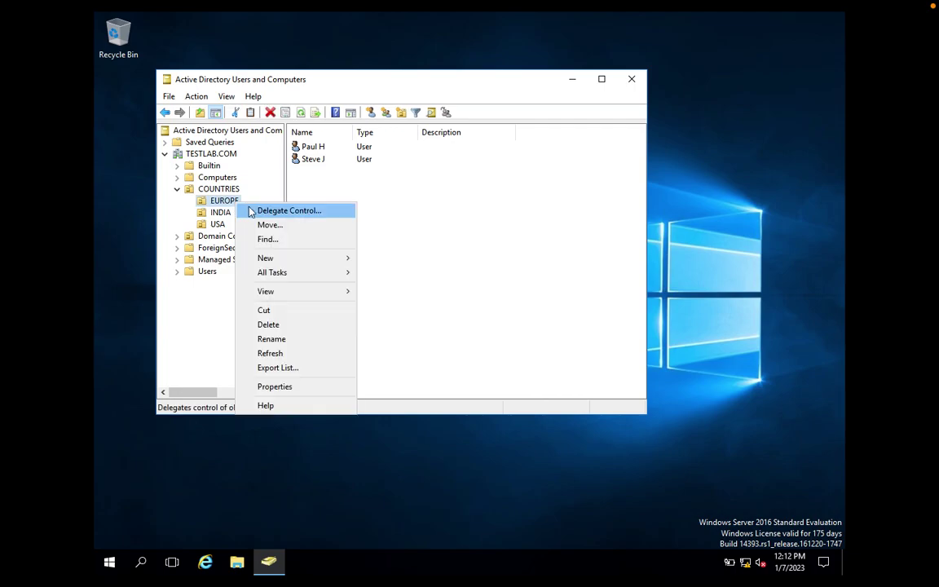
click(251, 212)
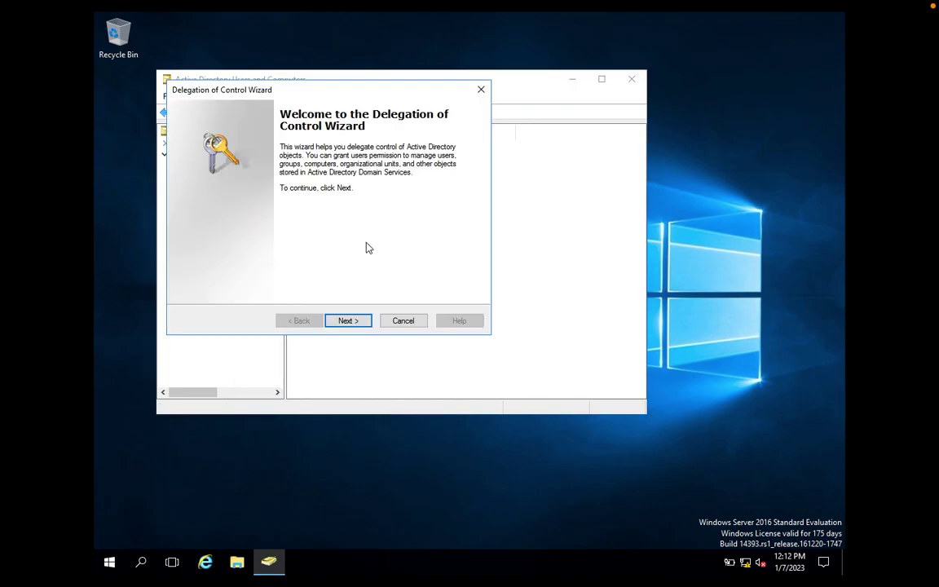
click(346, 320)
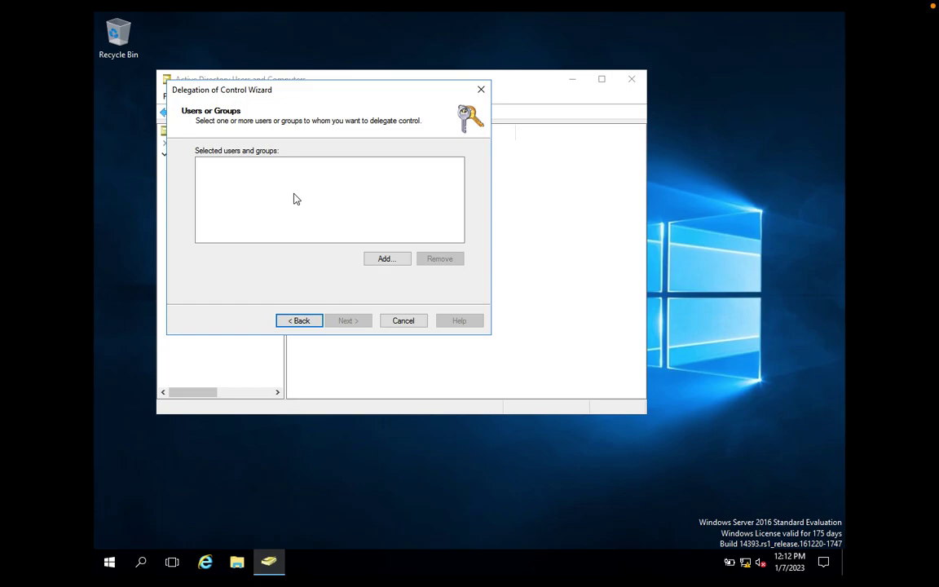
click(380, 259)
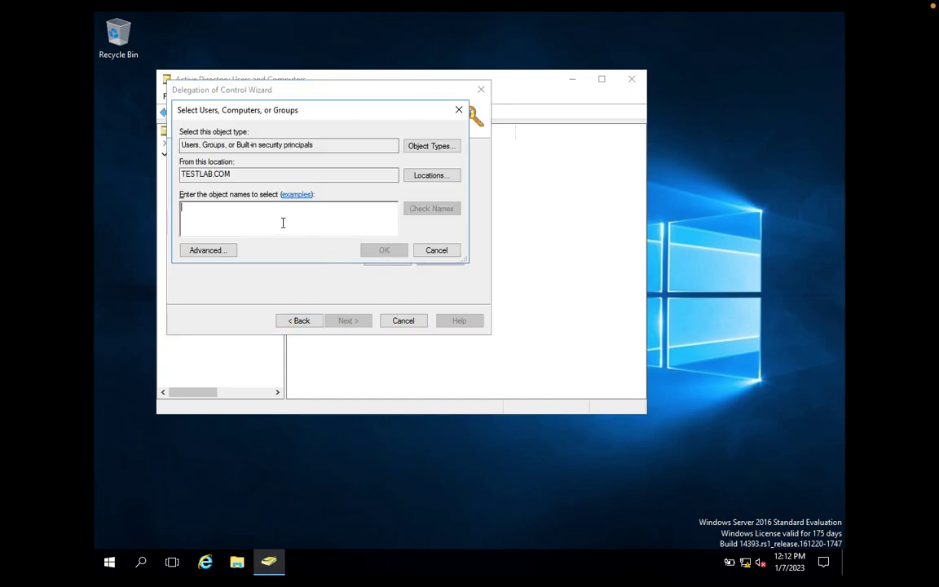
text(Paul)
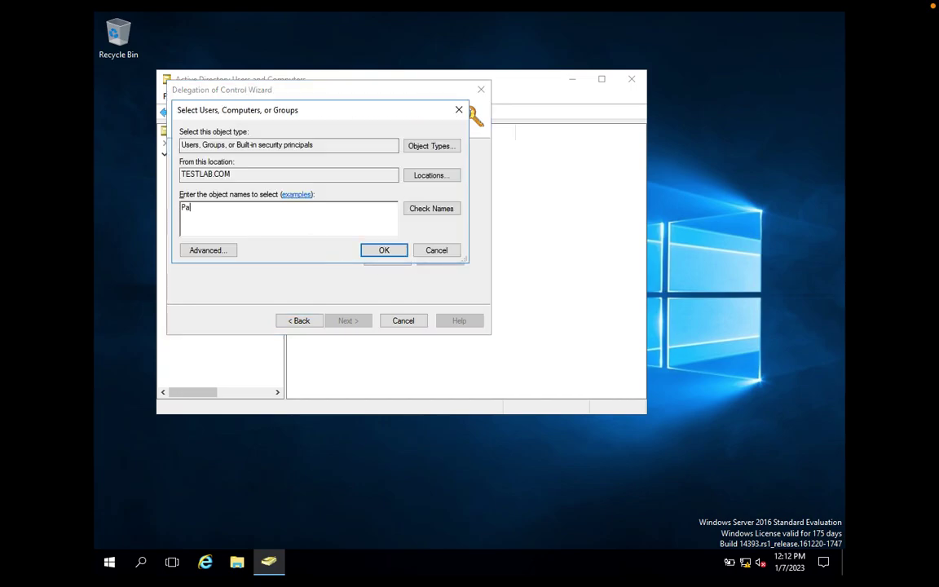
click(441, 211)
click(389, 255)
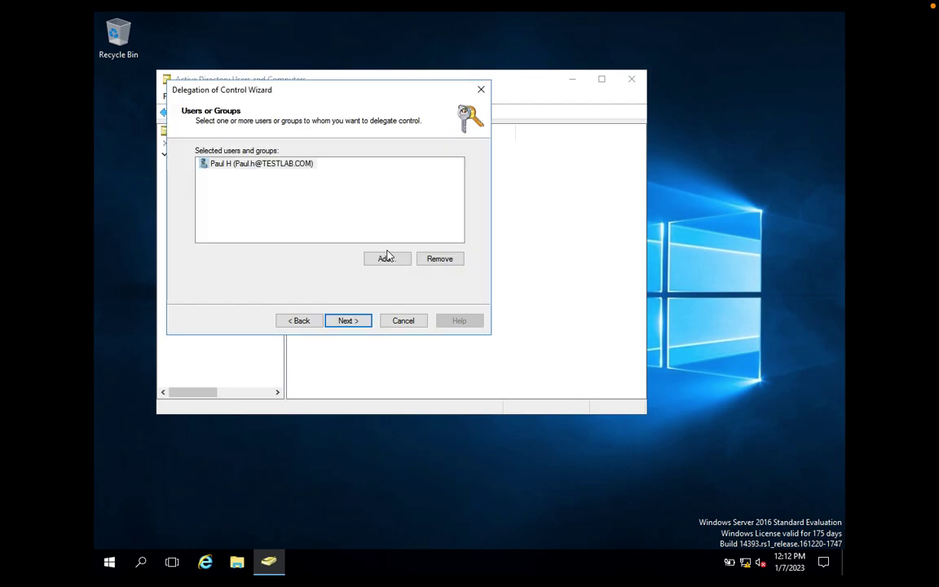
click(256, 166)
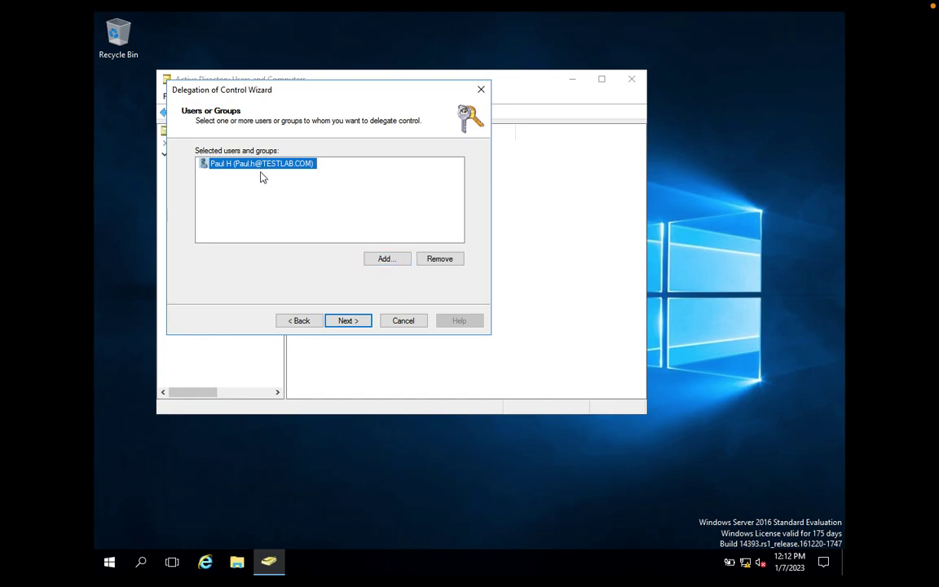
click(365, 322)
click(303, 321)
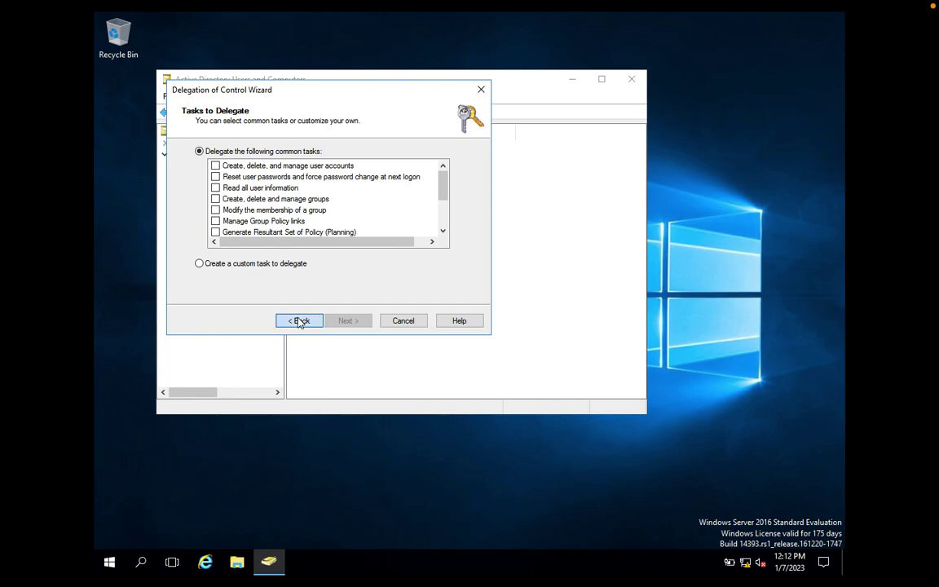
click(384, 261)
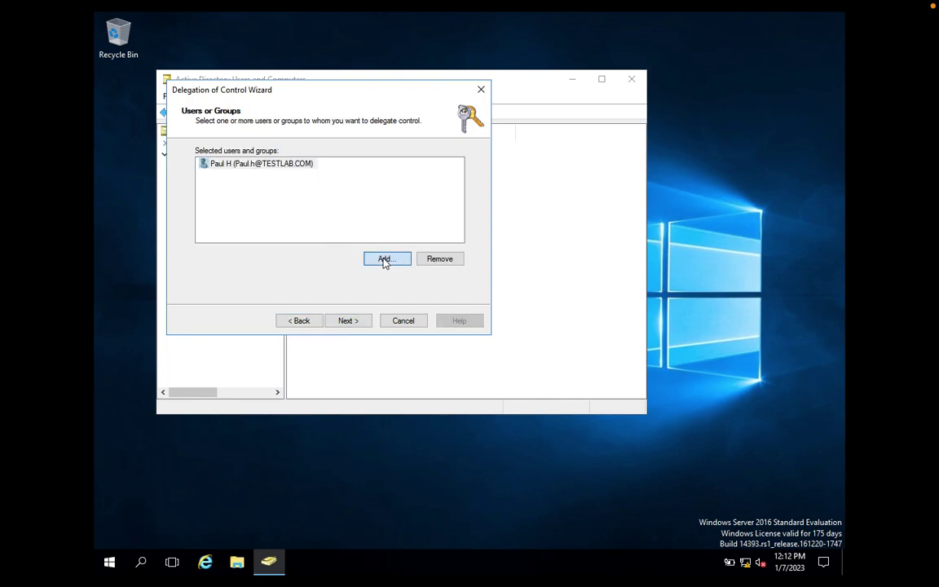
click(442, 251)
click(325, 211)
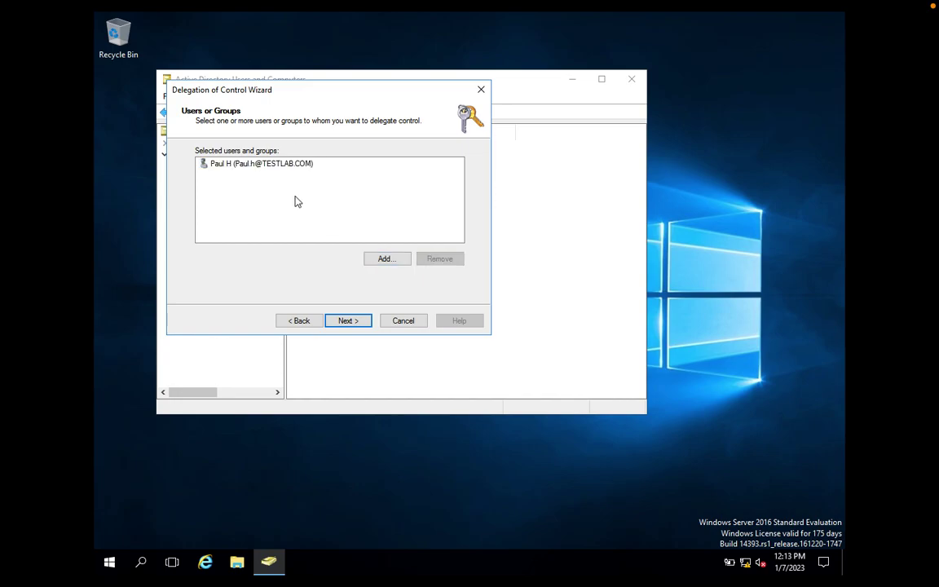
Step: Delegate the common task "Reset user passwords and force password change at next logon" to the selected user and complete the wizard
click(349, 326)
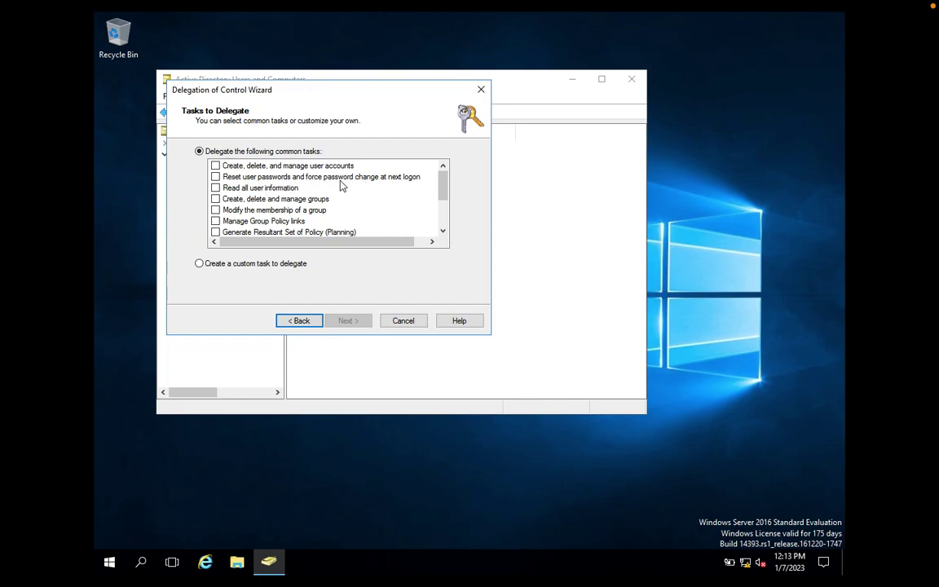
click(217, 178)
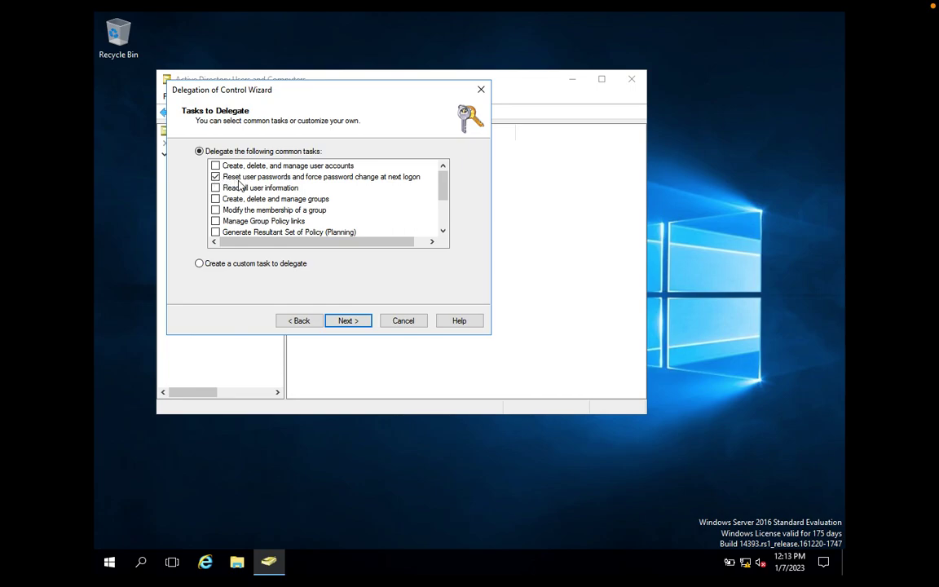
click(357, 322)
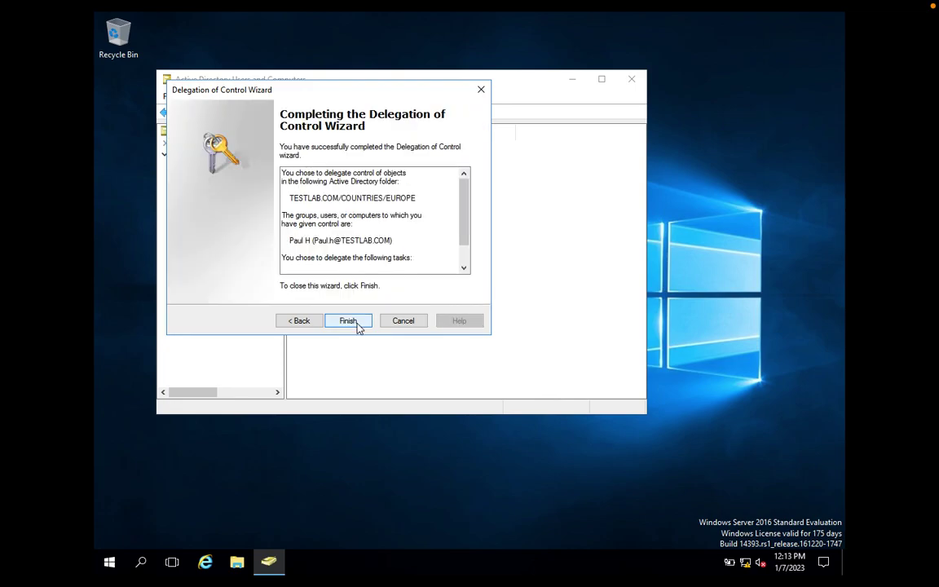
click(349, 322)
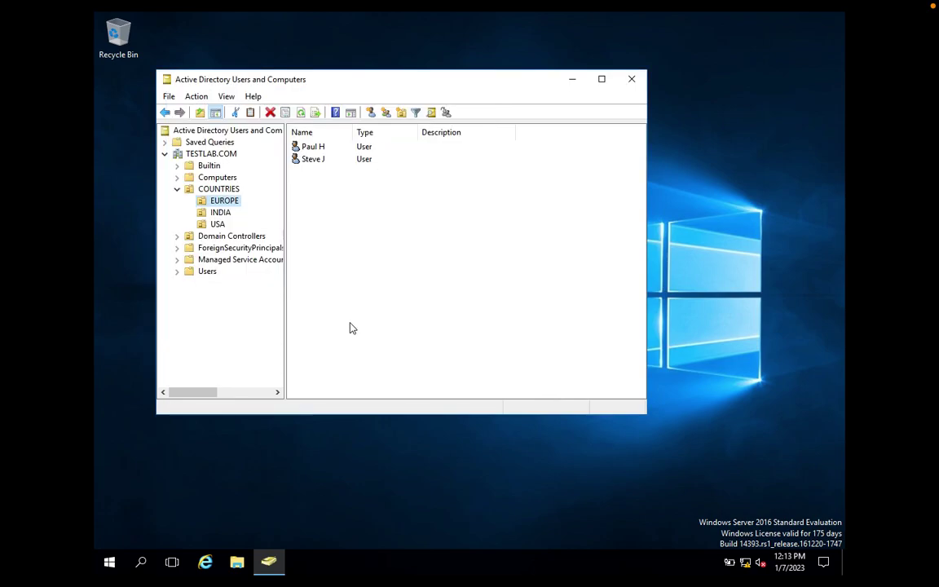
click(393, 305)
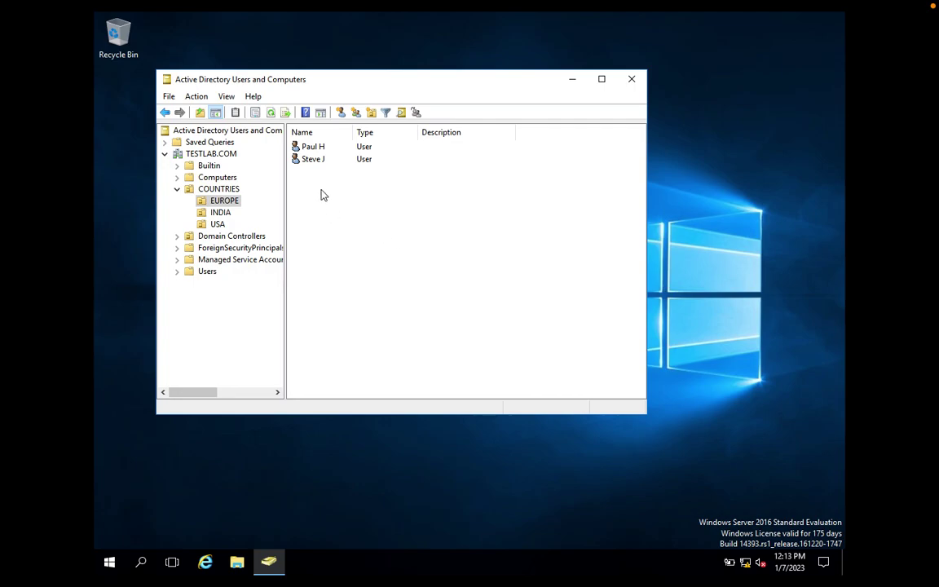
click(226, 203)
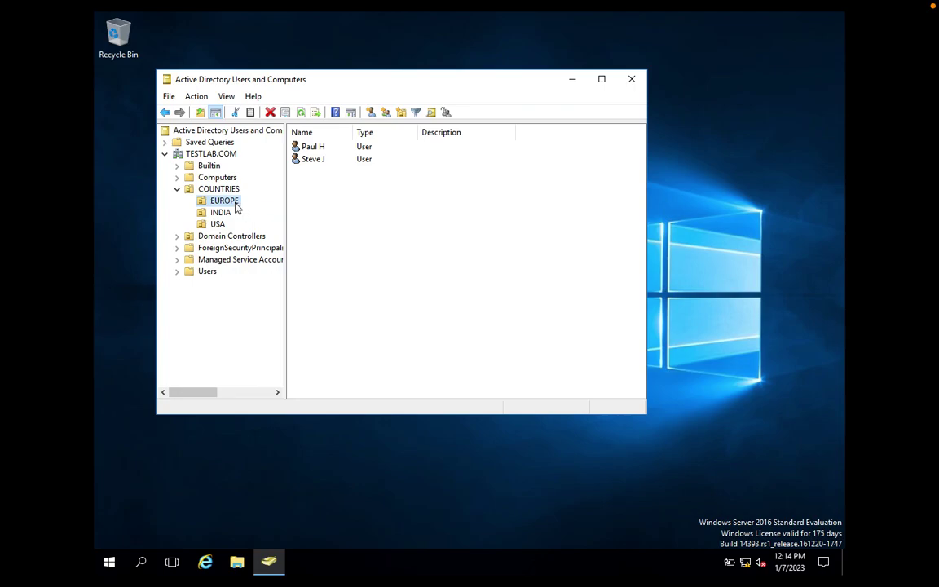
click(380, 258)
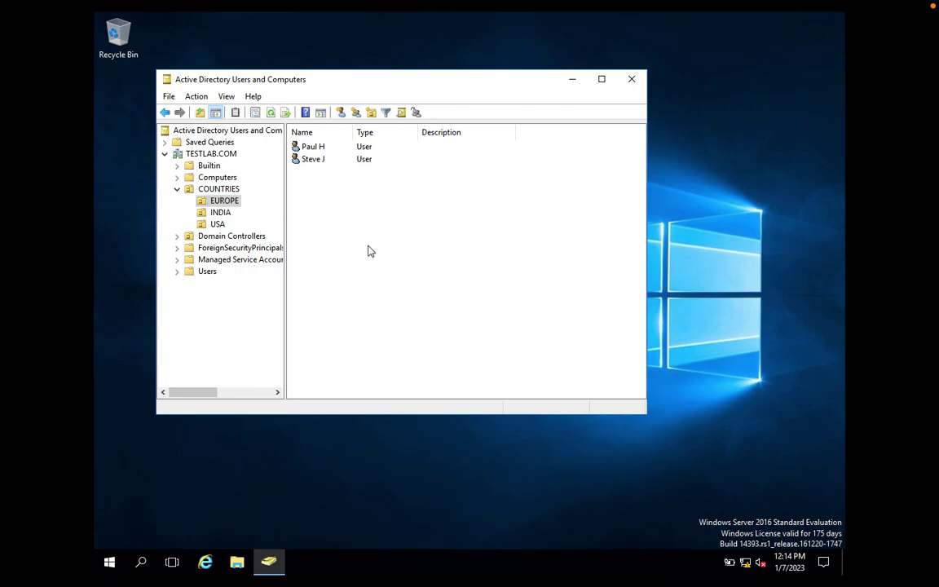
Step: Start another control delegation on the EUROPE organizational unit, choosing the same user as the delegate
right_click(232, 205)
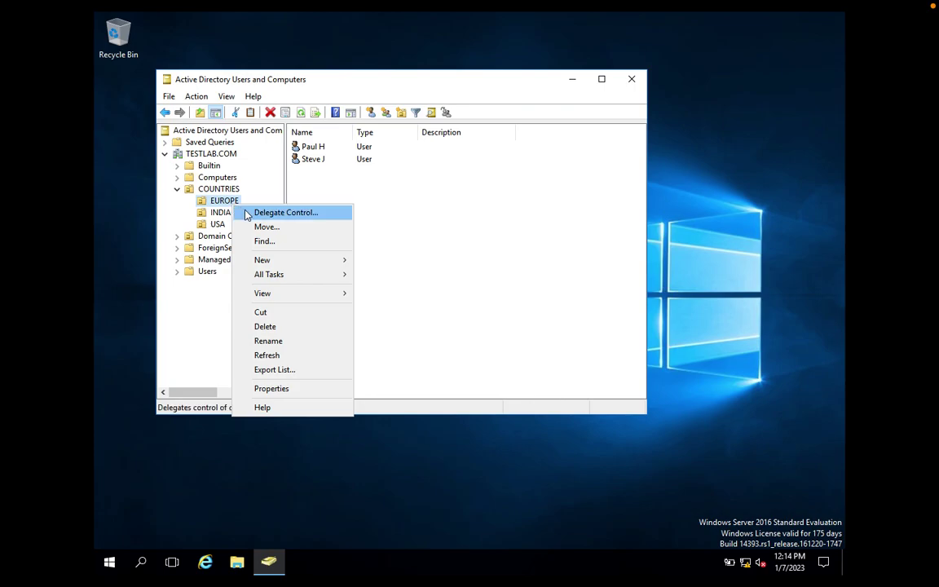
click(256, 214)
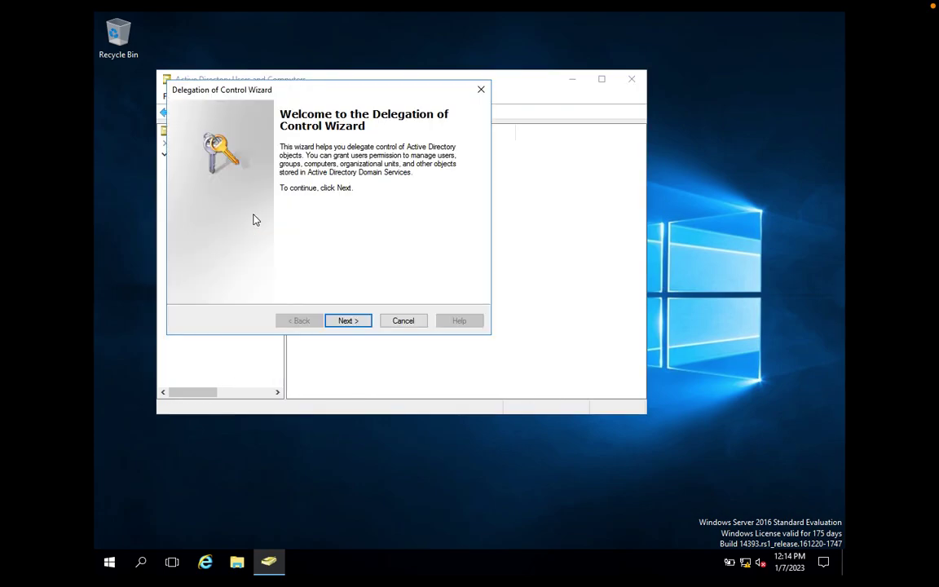
click(349, 321)
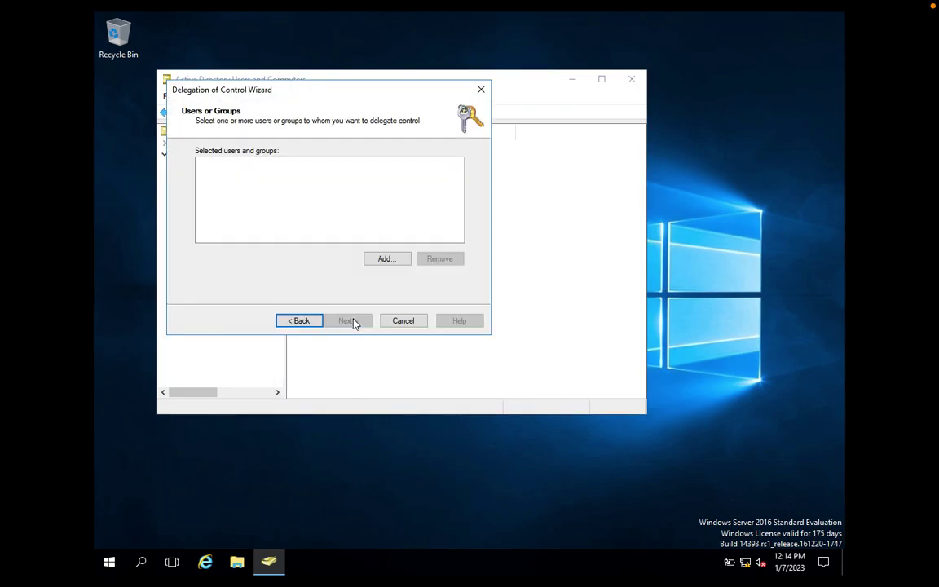
click(385, 258)
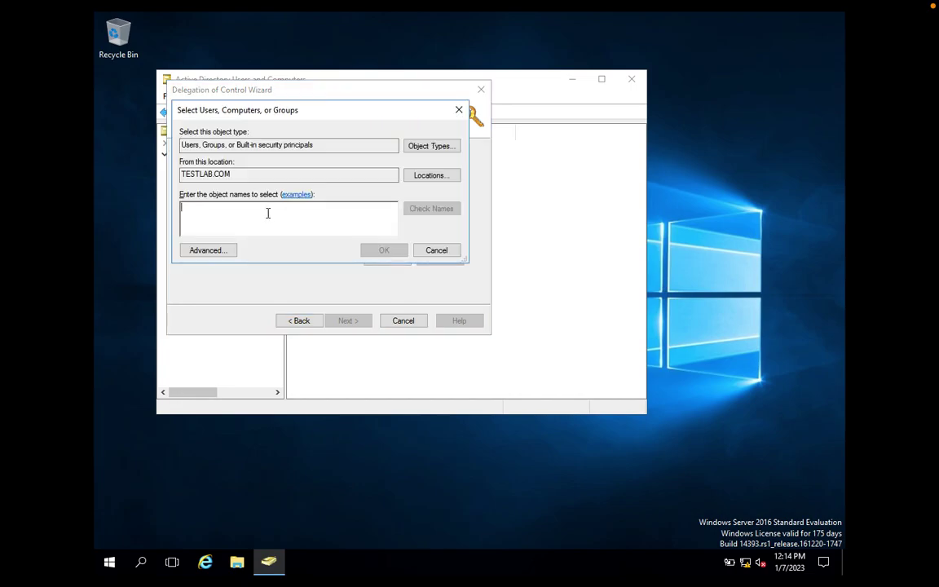
text(Paul)
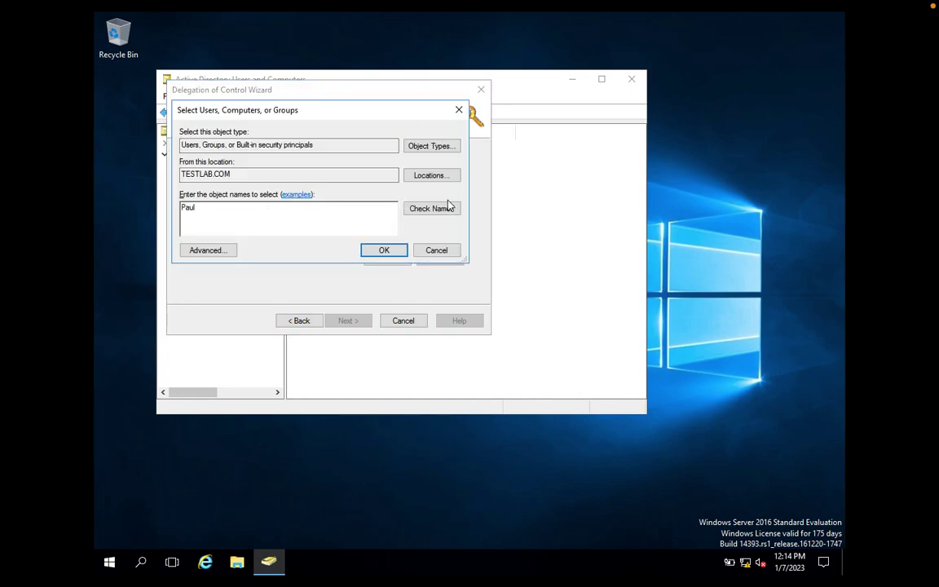
click(413, 211)
click(385, 251)
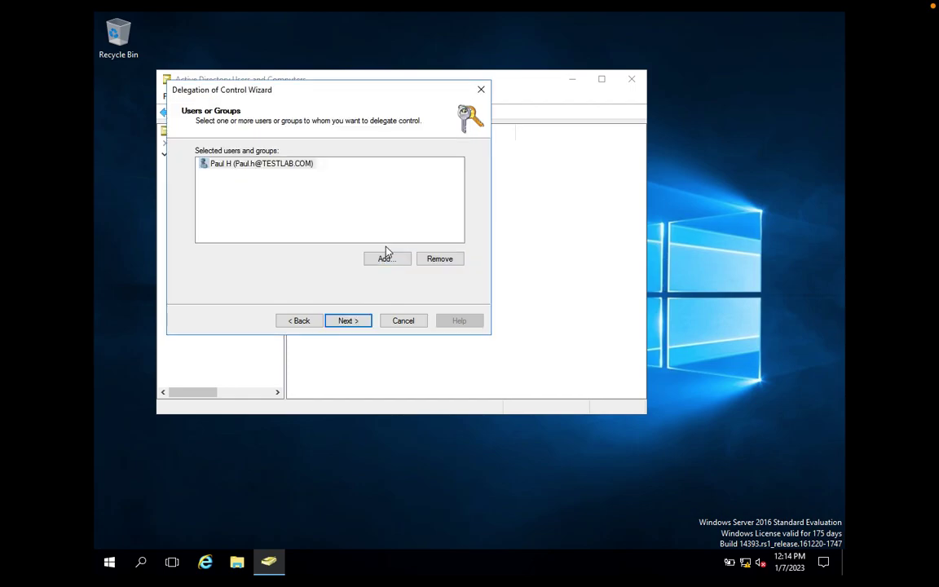
Step: Select the common tasks for managing user accounts, reading all user information and managing groups, moving the wizard clear of the organizational unit tree
click(350, 320)
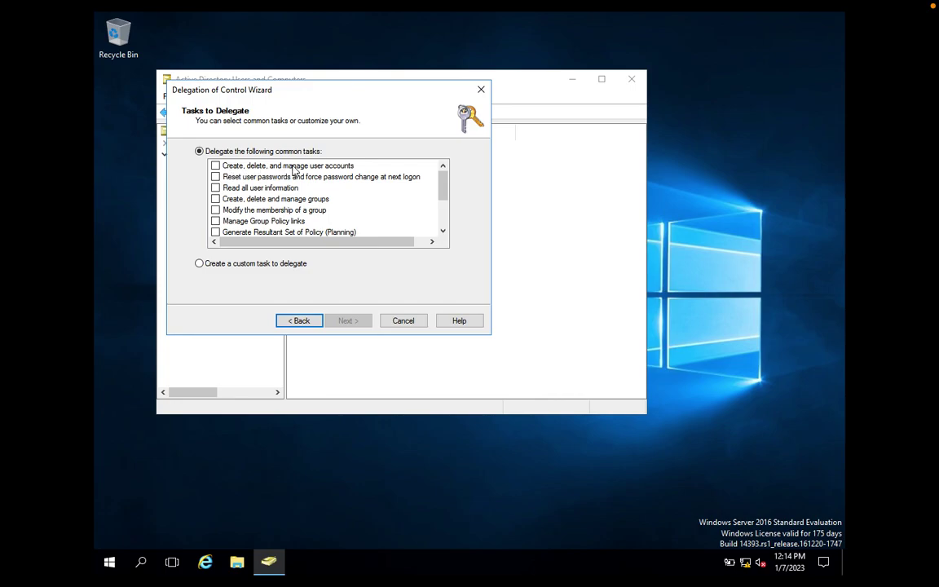
click(216, 165)
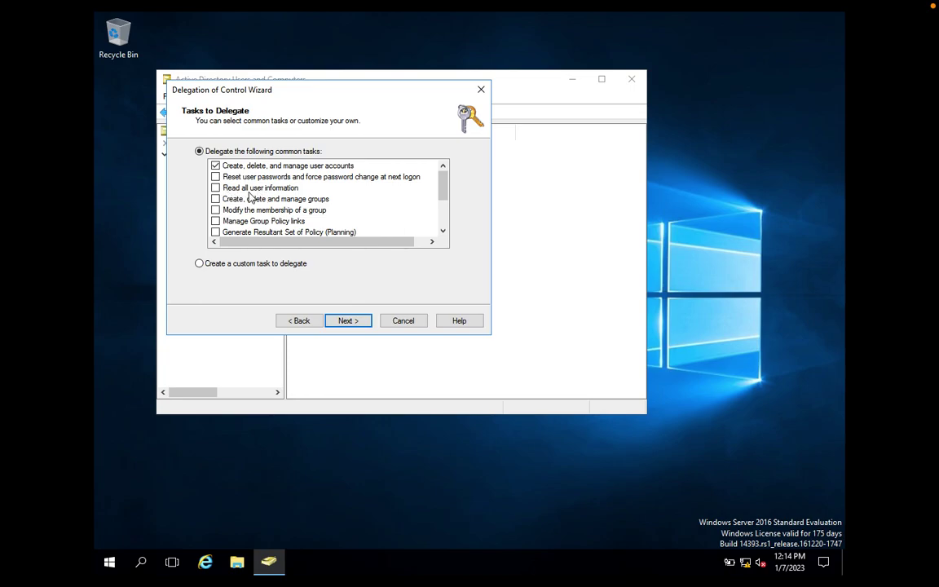
click(216, 188)
drag(284, 91, 447, 194)
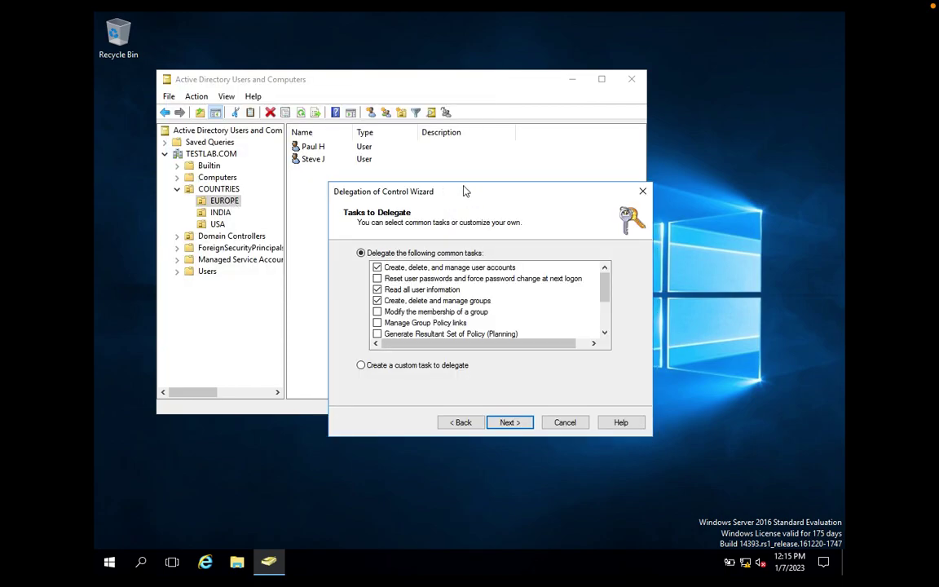
drag(464, 191, 432, 150)
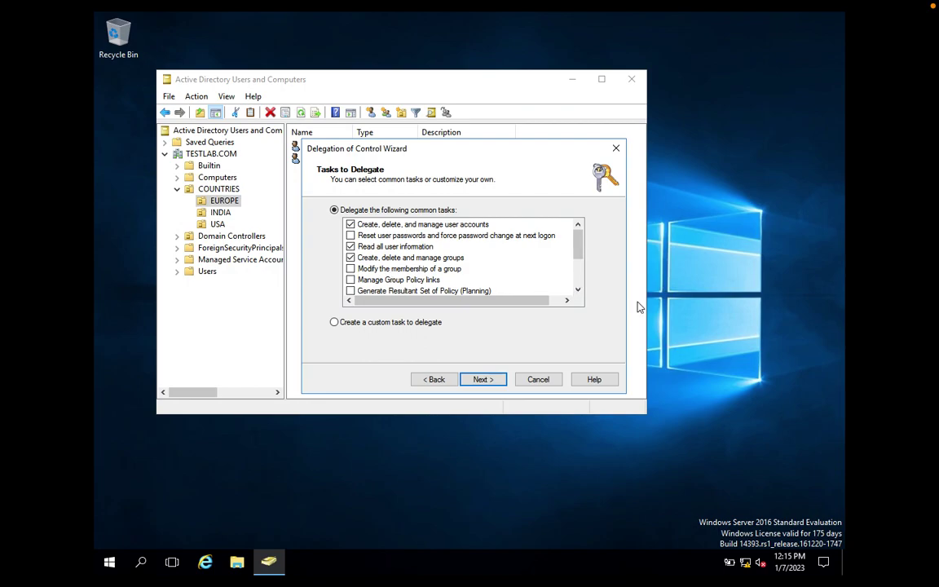
Step: Examine the rest of the common tasks available for delegation, including the Group Policy and inetOrgPerson entries
click(579, 292)
click(579, 292)
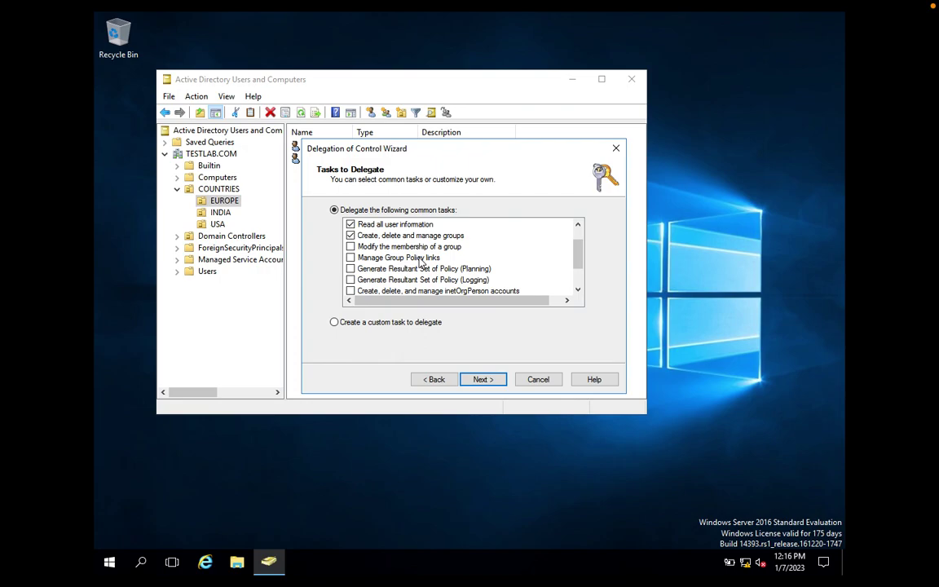
click(578, 290)
click(578, 290)
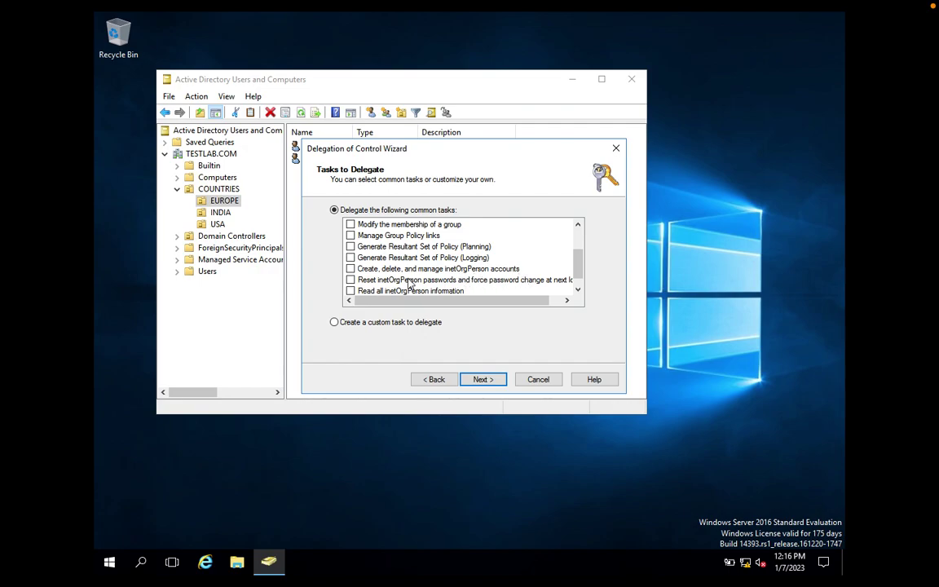
click(577, 290)
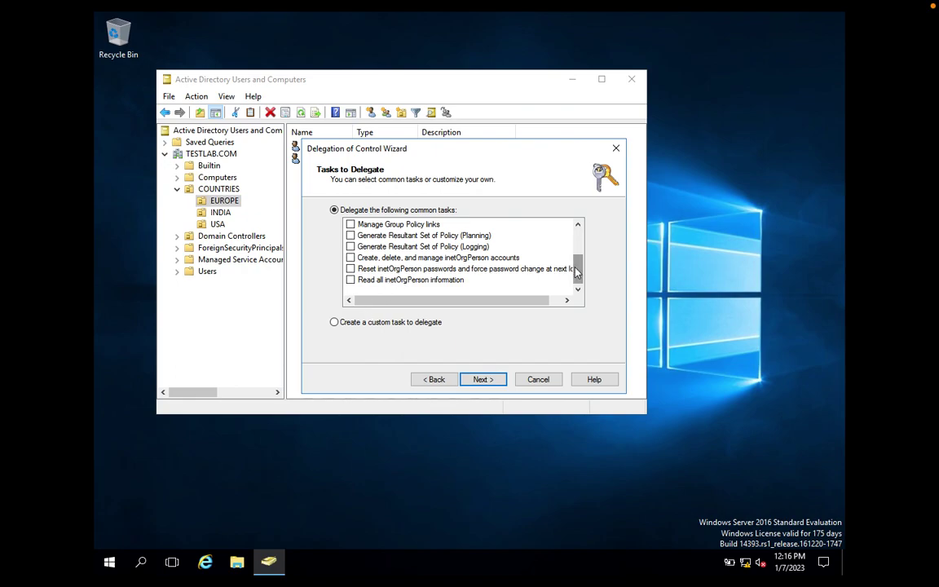
drag(577, 273, 577, 243)
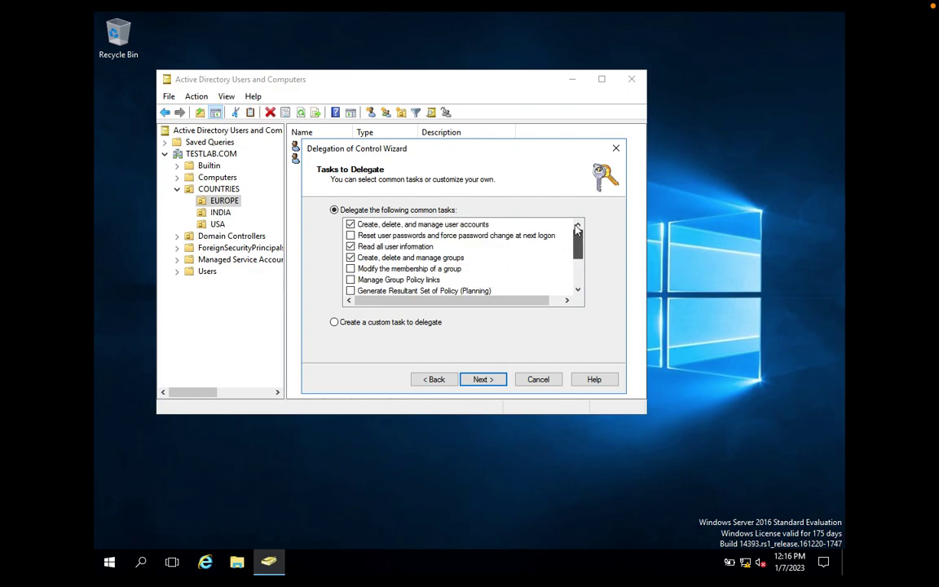
Step: Clear the selected common tasks and choose to create a custom task to delegate on the EUROPE organizational unit
click(352, 257)
click(351, 246)
click(351, 225)
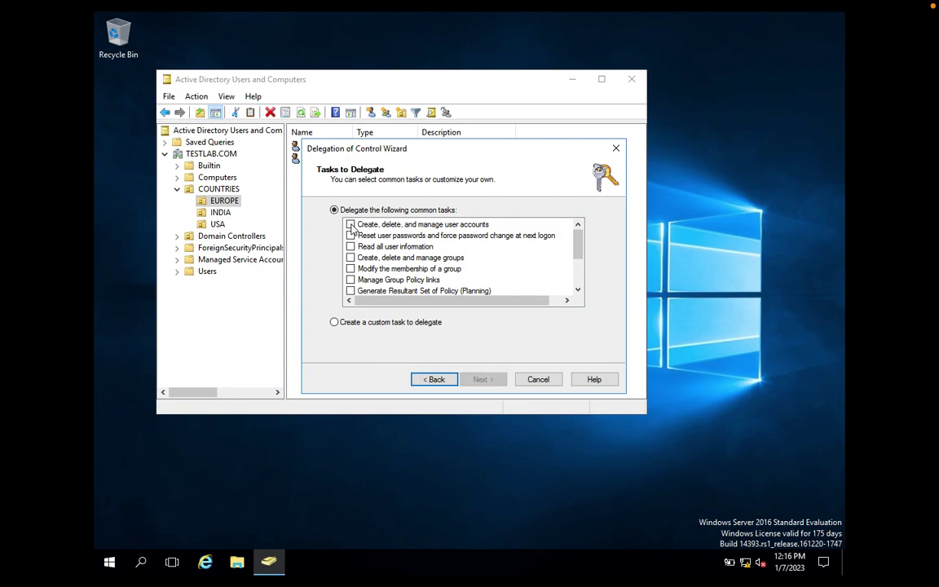
click(394, 225)
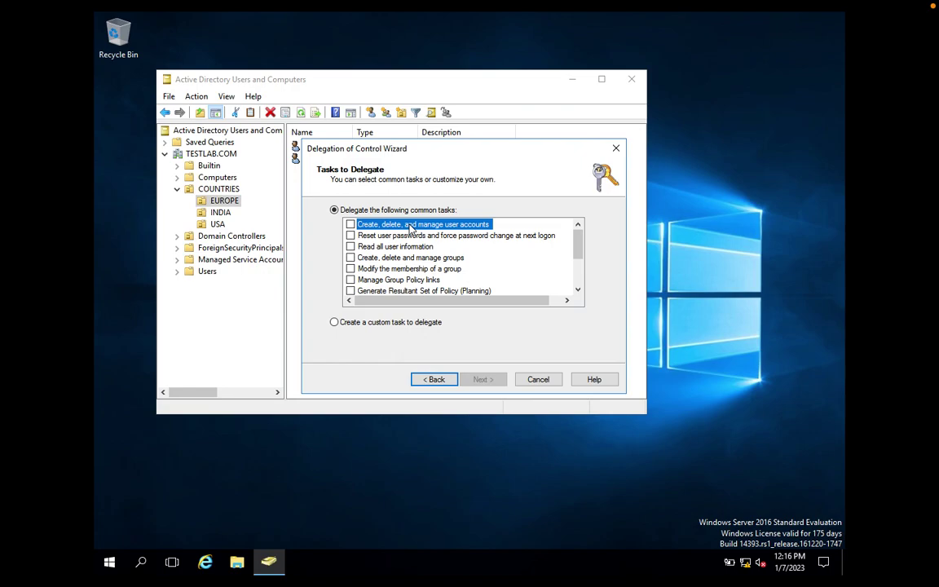
click(332, 325)
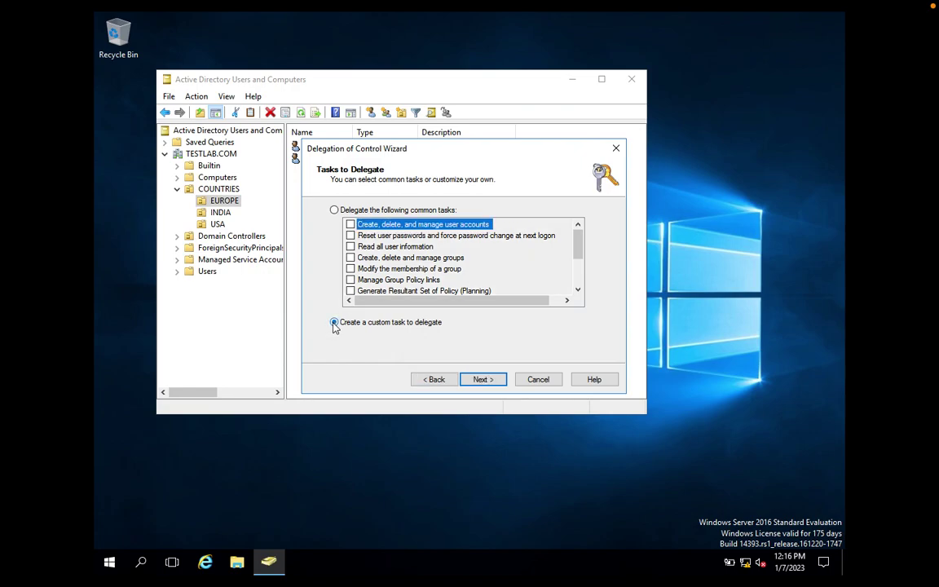
click(479, 380)
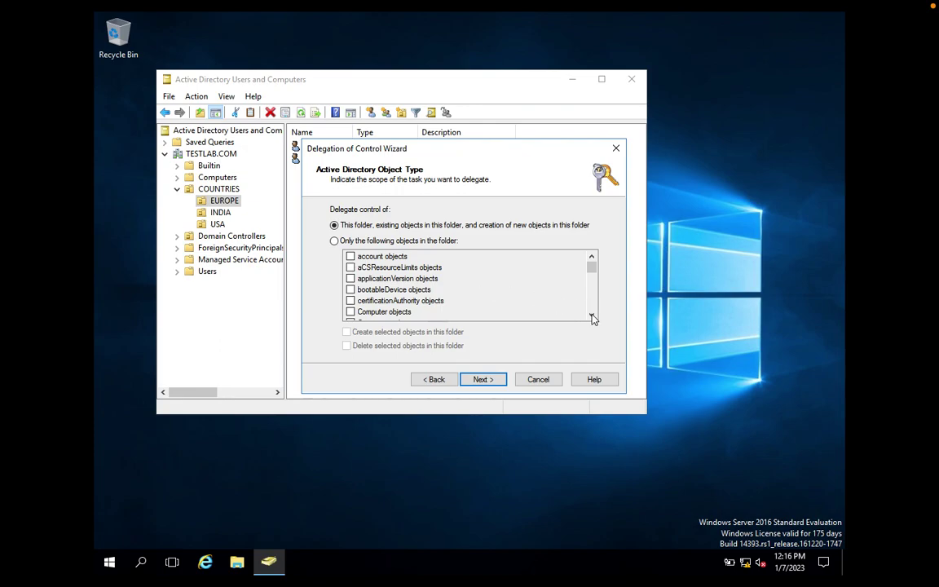
Step: Limit the custom task to account objects and Group objects in the folder, allowing creation of the selected objects
click(335, 241)
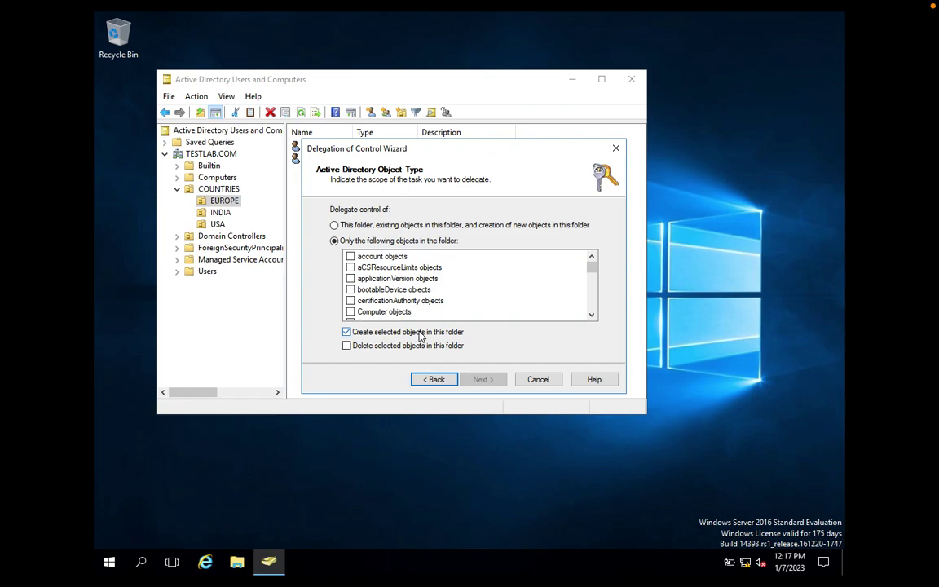
click(351, 257)
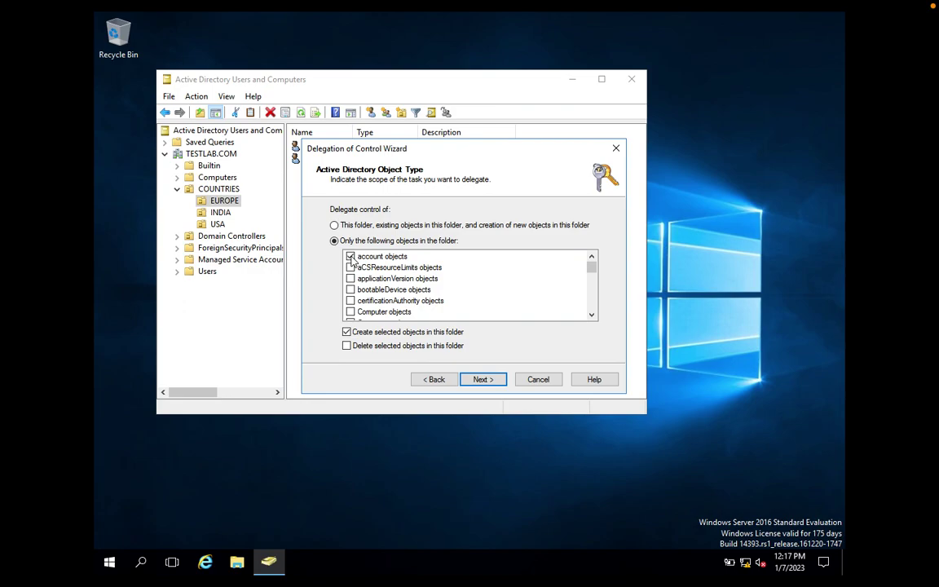
click(592, 317)
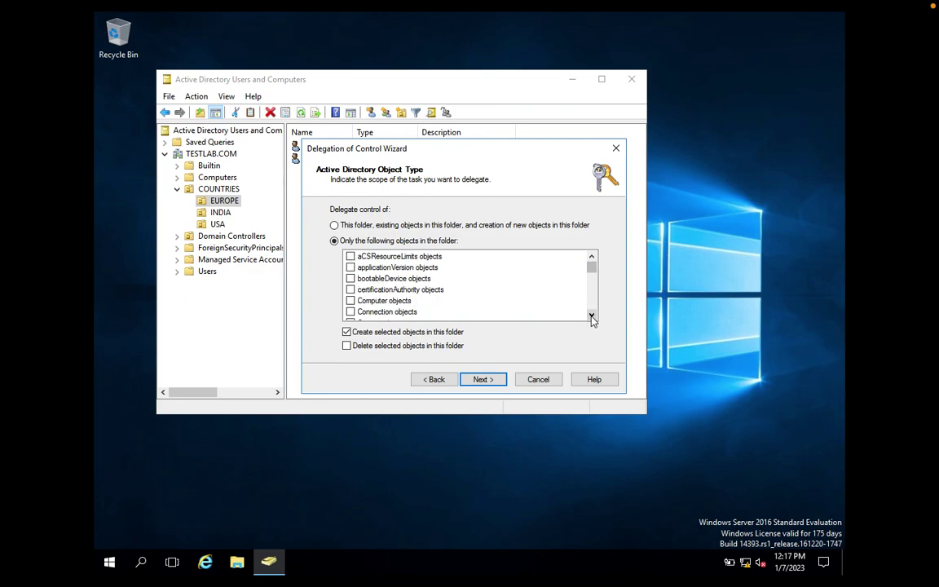
click(592, 316)
click(592, 316)
click(592, 316)
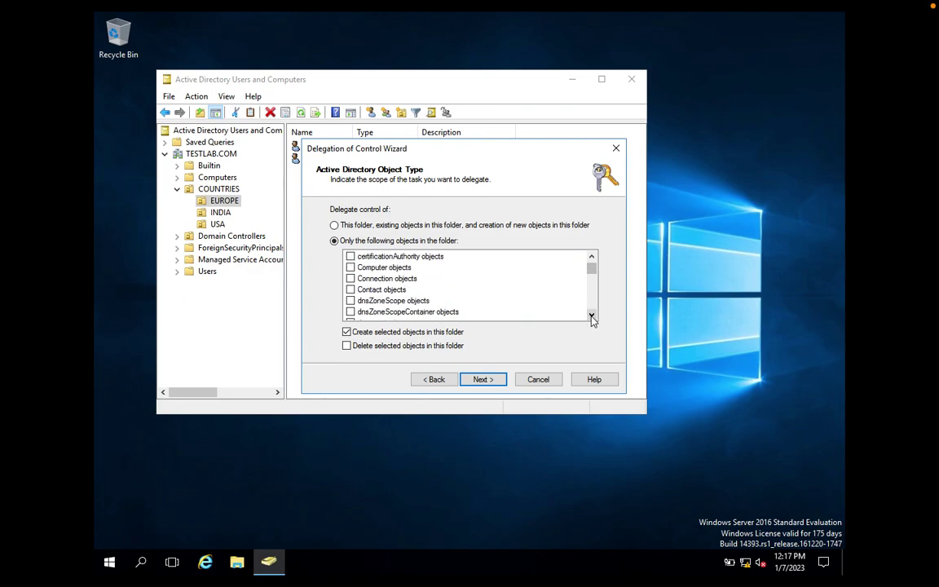
click(592, 317)
click(592, 316)
click(592, 317)
click(592, 316)
click(592, 316)
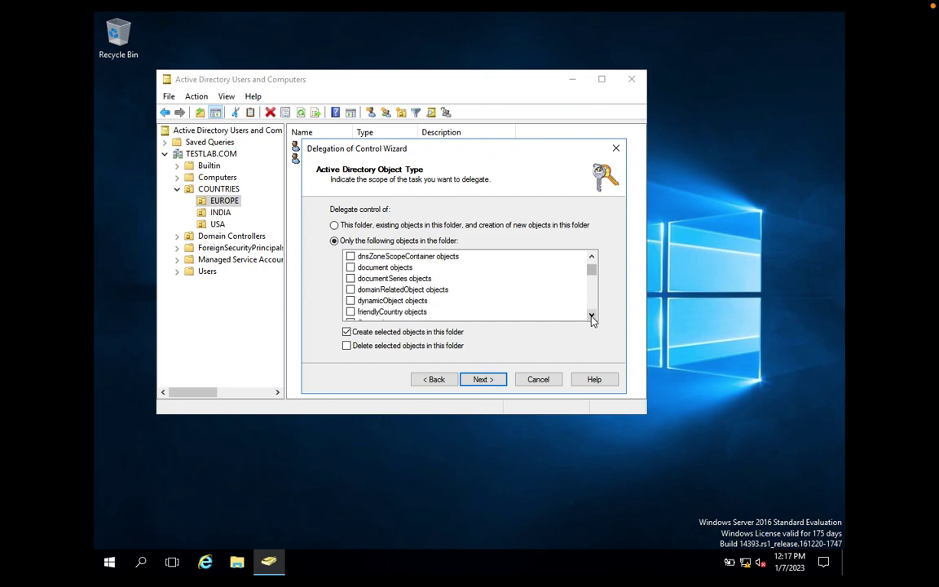
click(592, 316)
click(592, 317)
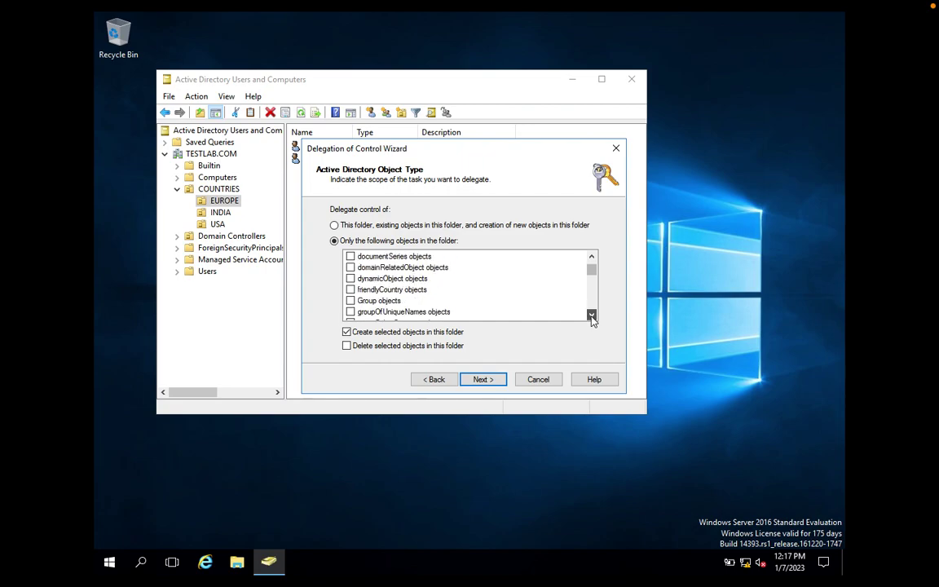
click(349, 302)
click(494, 380)
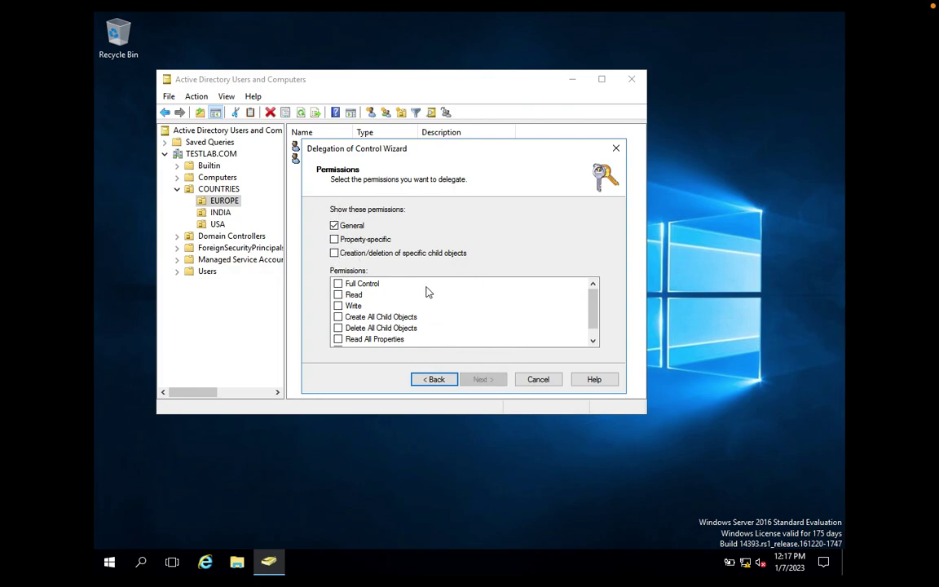
Step: Delegate the Create All Child Objects permission and complete the wizard
click(339, 316)
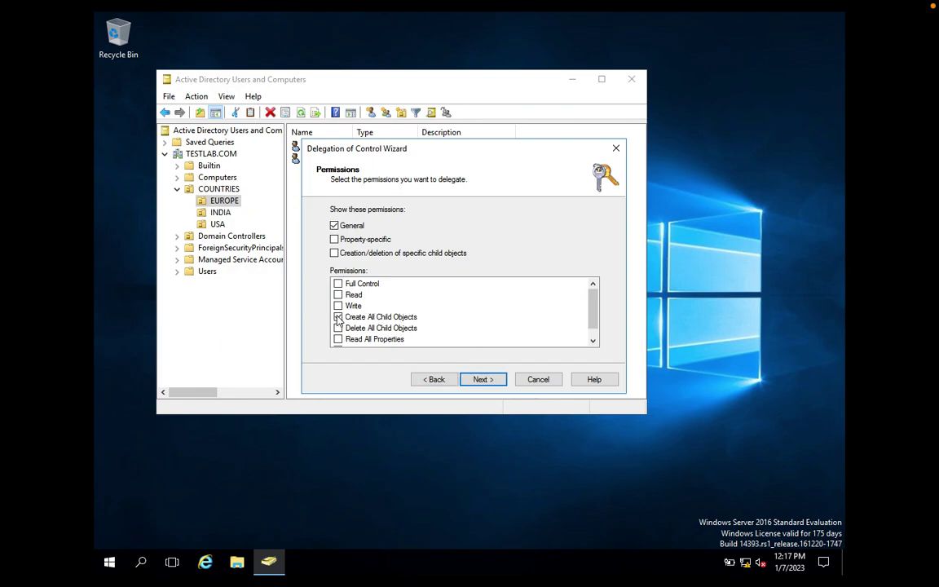
click(483, 379)
click(488, 381)
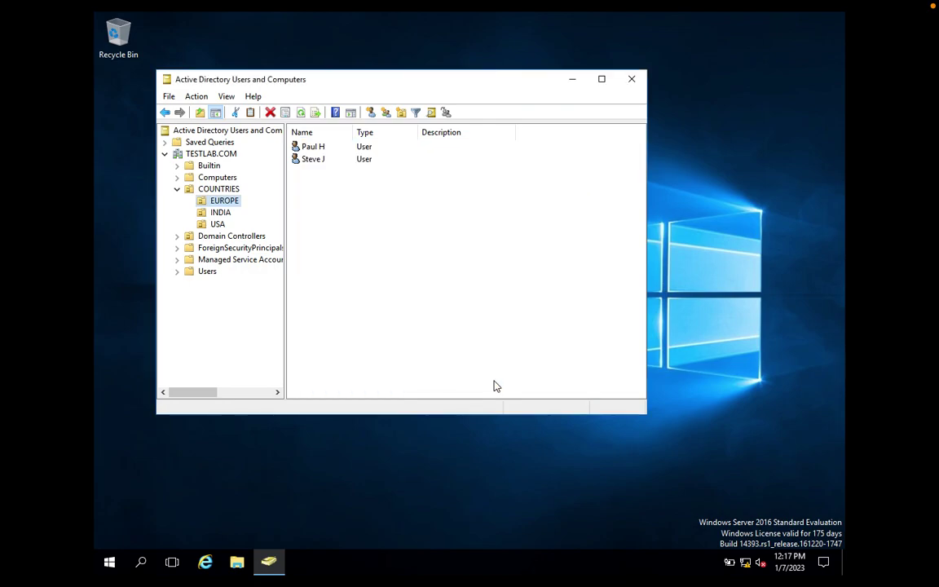
Step: Create a global security group named EUROPE-ITUsers in the EUROPE organizational unit
click(461, 321)
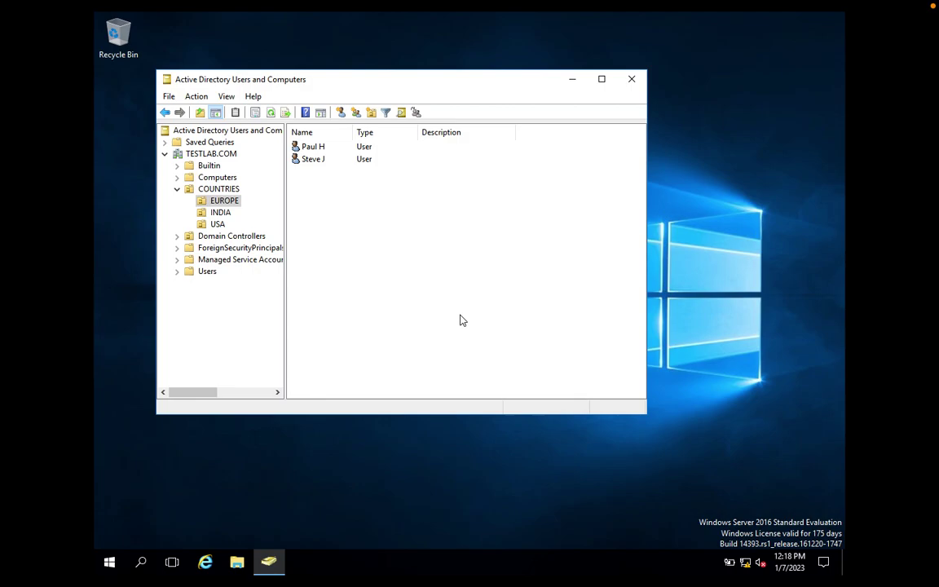
right_click(460, 320)
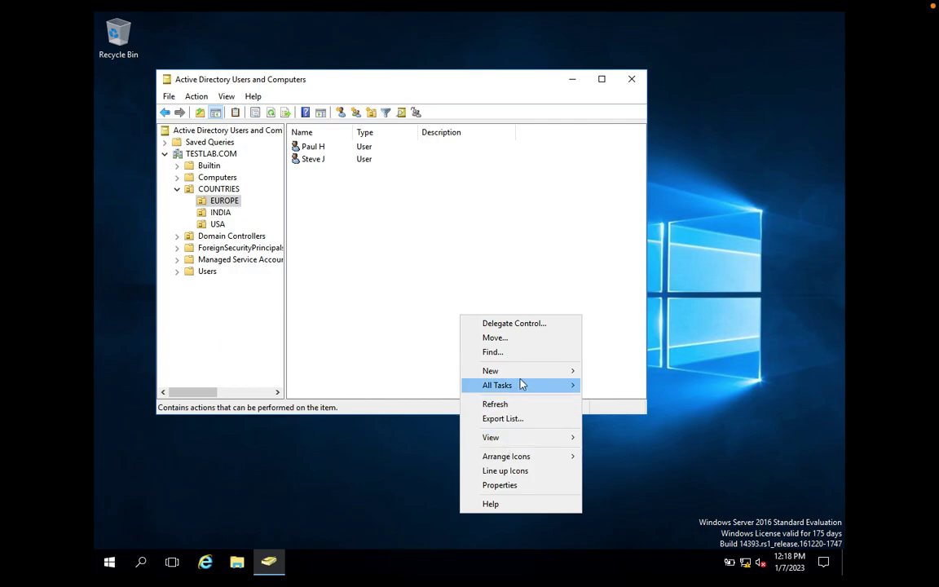
mouse_move(532, 373)
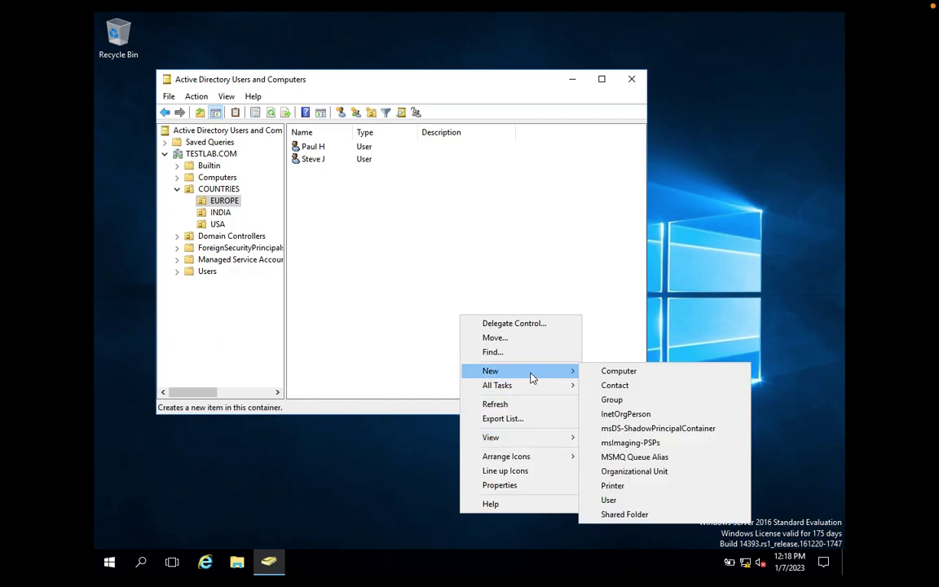
click(613, 399)
text(E)
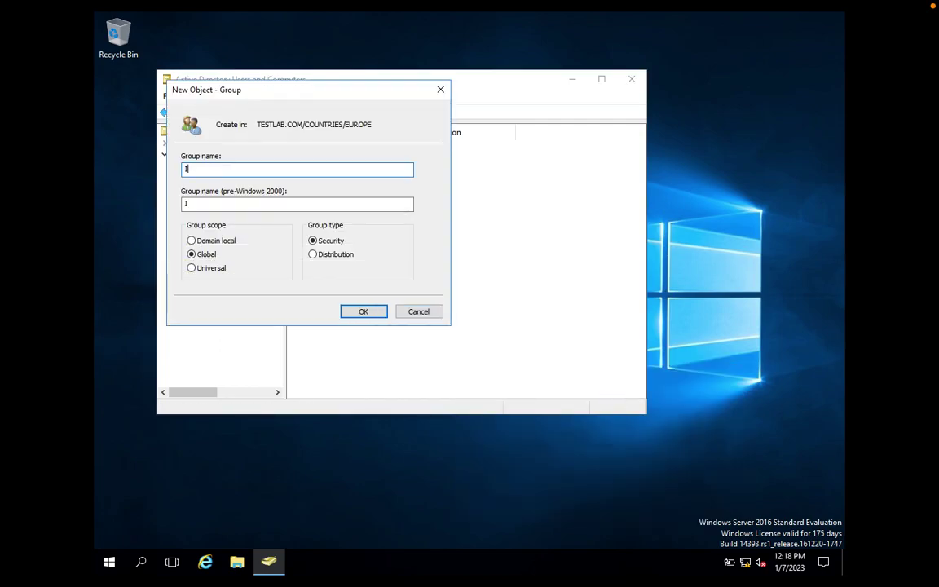
key(BackSpace)
text(EUROPE-ITUs)
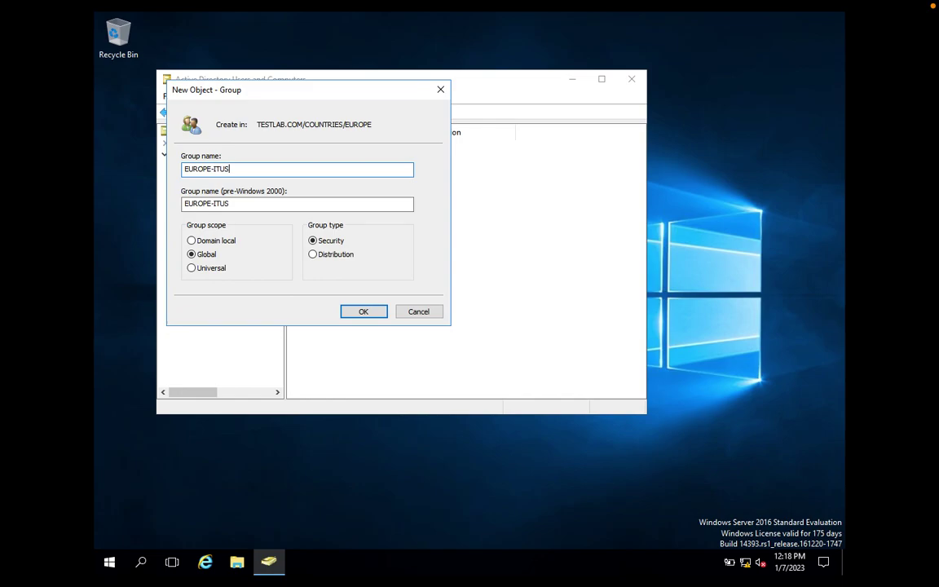
text(ers)
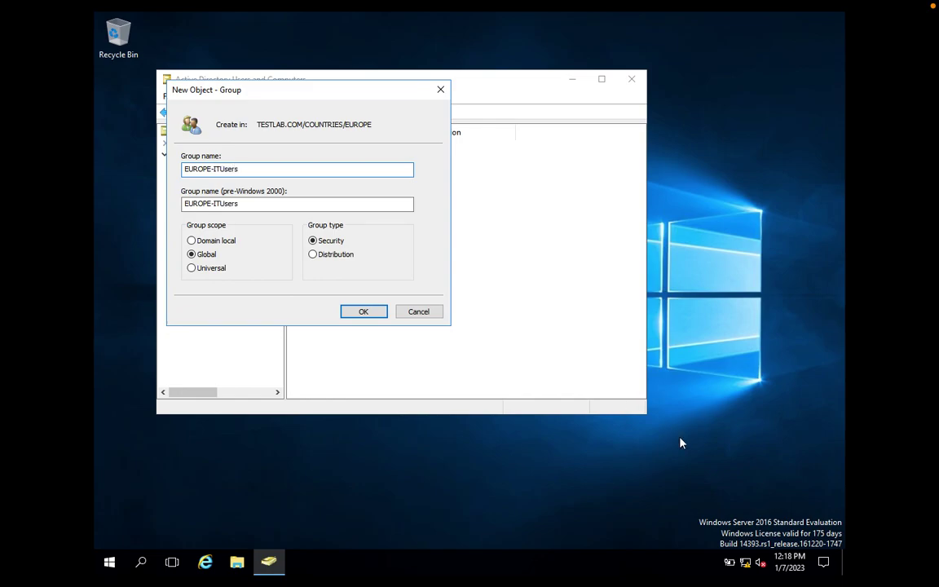
click(369, 313)
Step: Add the first user of the EUROPE organizational unit as a member of the EUROPE-ITUsers group
double_click(330, 148)
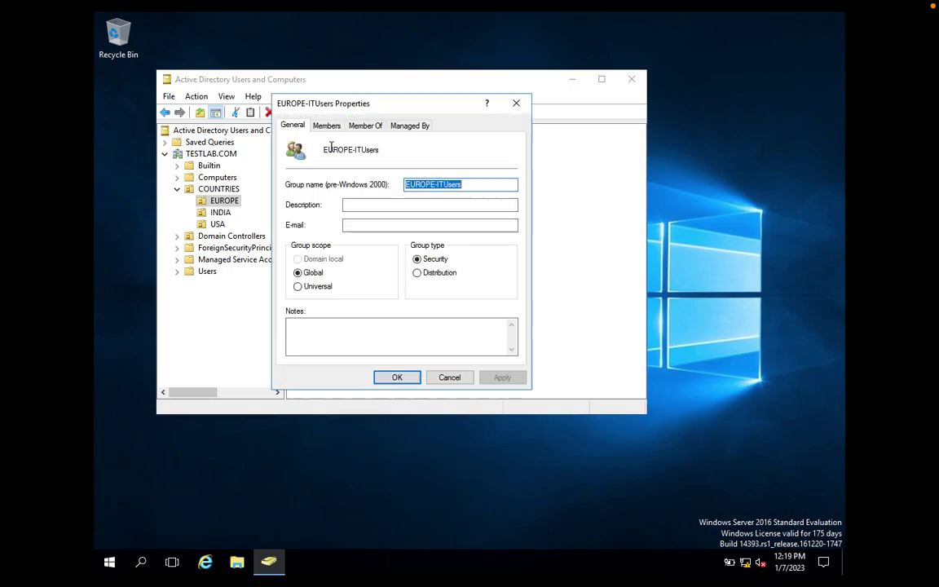
click(328, 128)
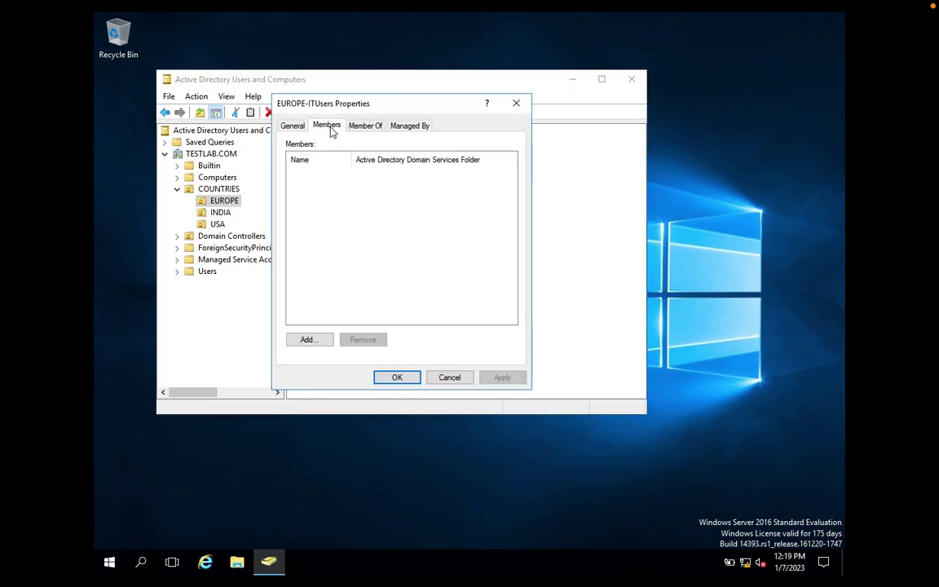
click(305, 339)
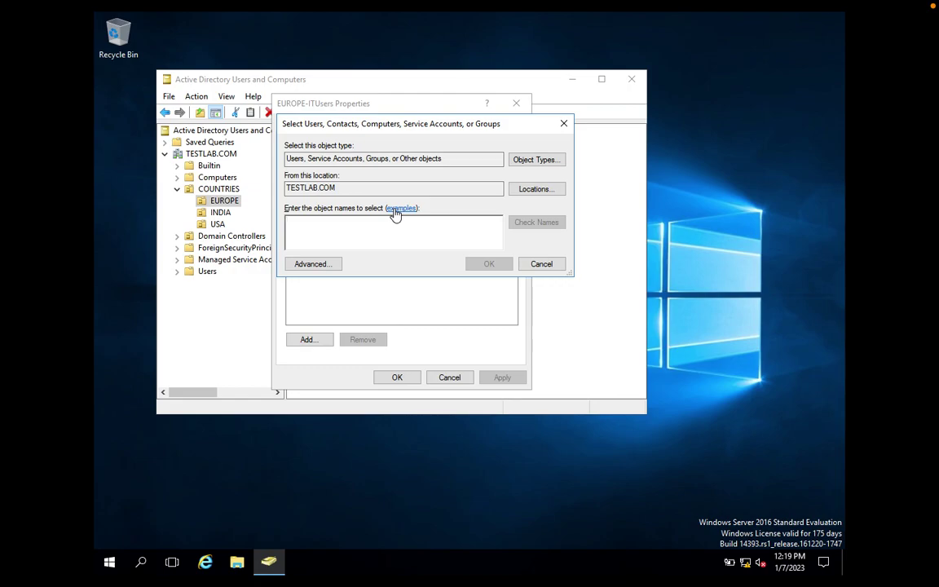
text(Paul)
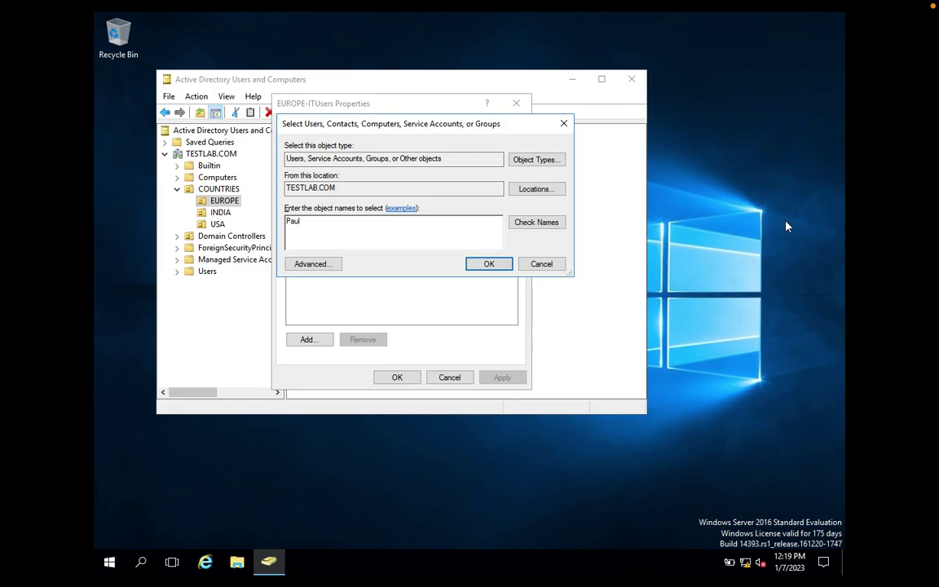
click(529, 222)
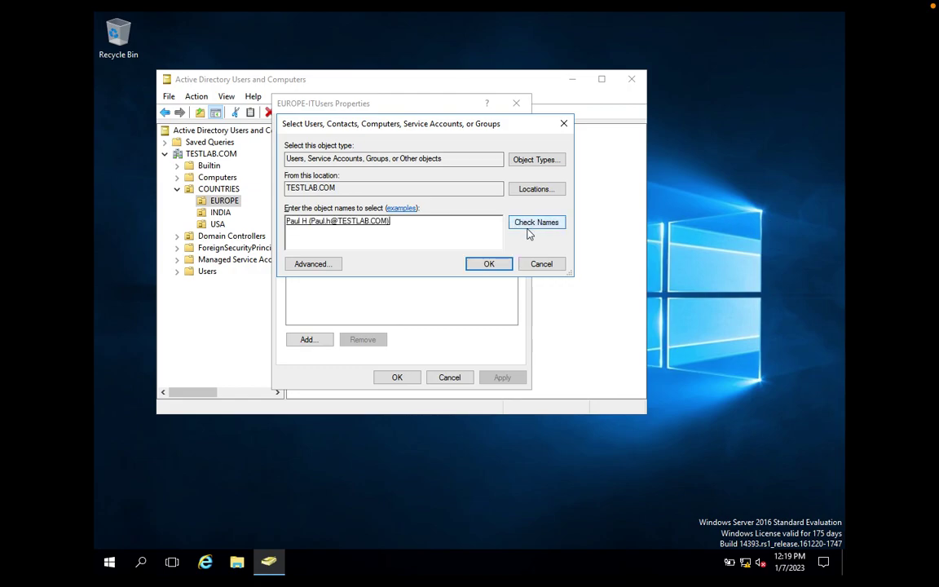
click(493, 264)
Step: Add the second EUROPE user to the EUROPE-ITUsers group and save the membership
click(306, 339)
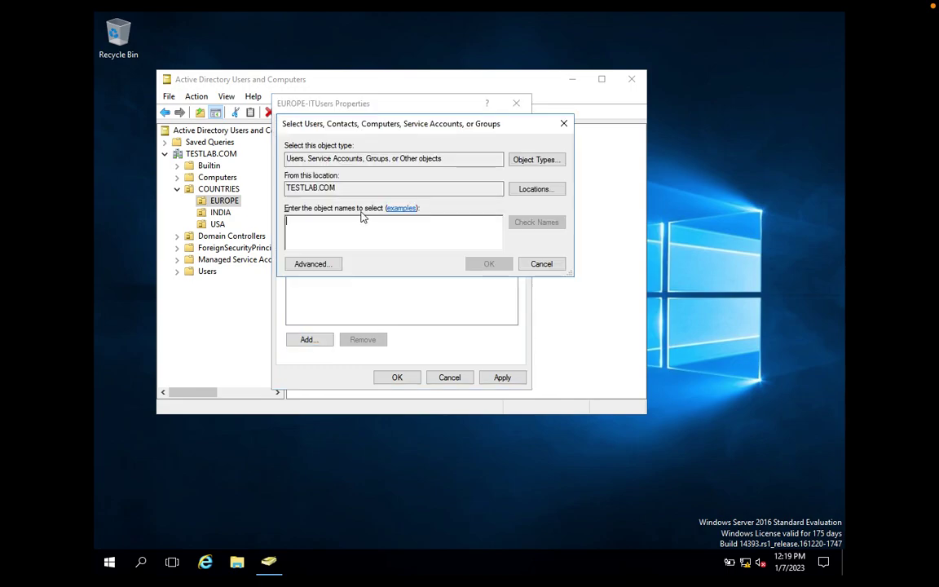
text(Eri)
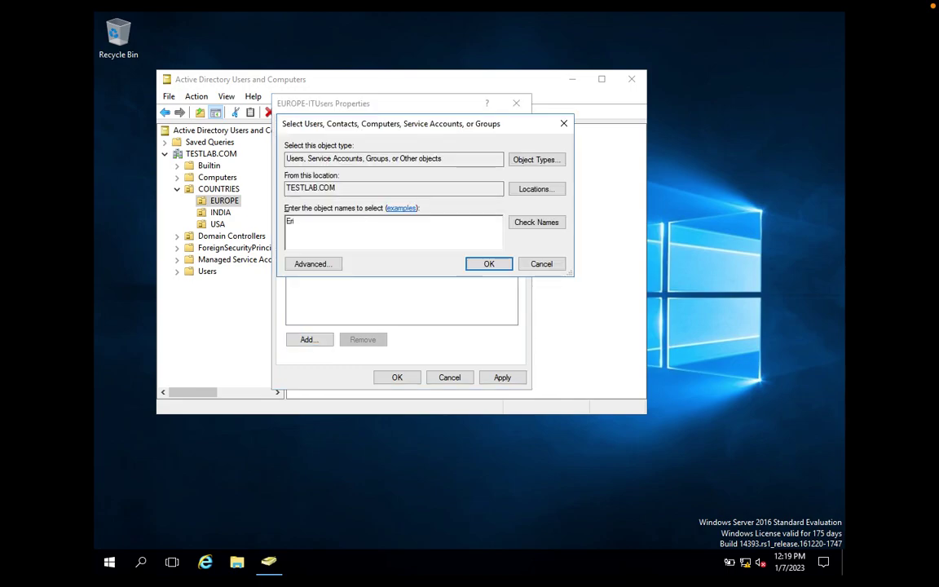
key(BackSpace)
key(BackSpace)
text(Ste)
click(558, 228)
click(479, 266)
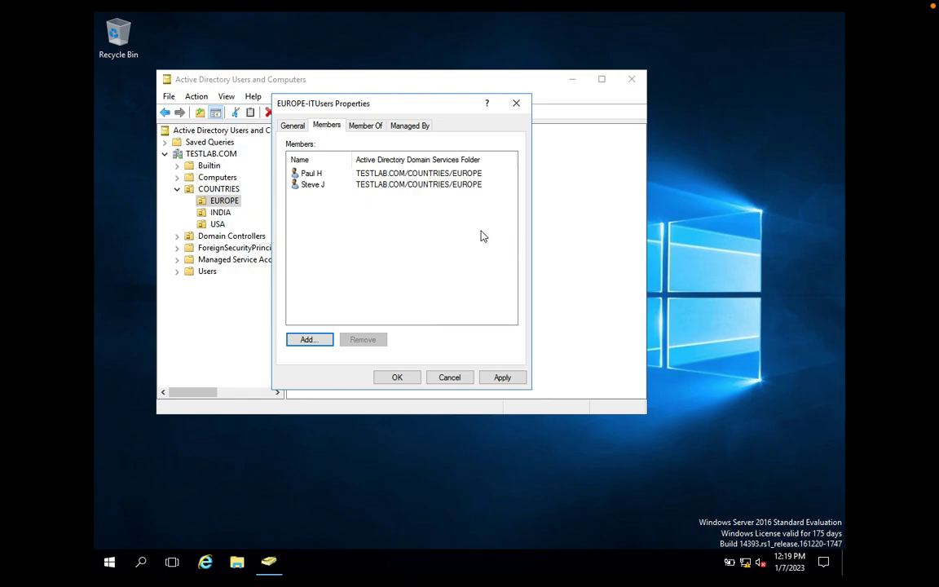
click(507, 378)
click(403, 381)
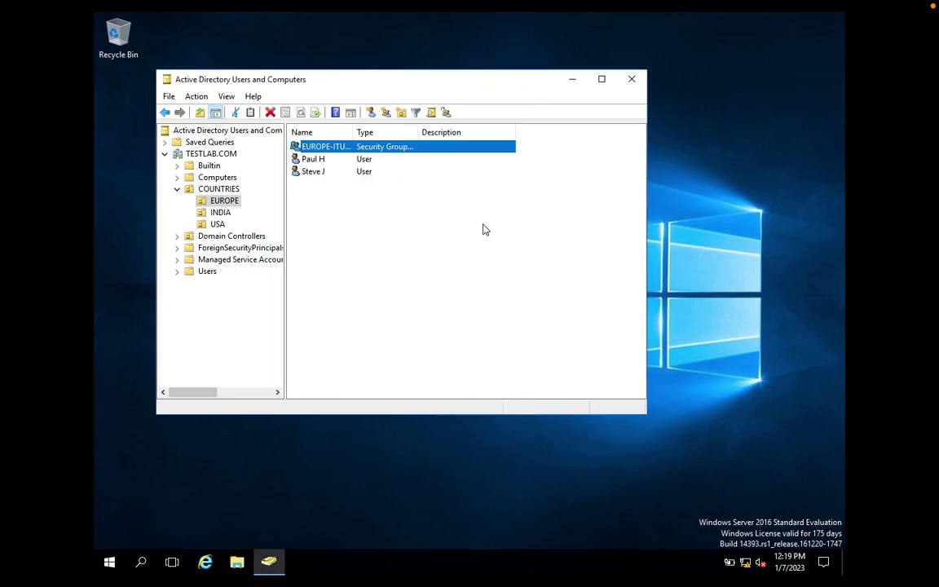
Step: Start a control delegation on the EUROPE organizational unit with the EUROPE-ITUsers group as the delegate
click(392, 219)
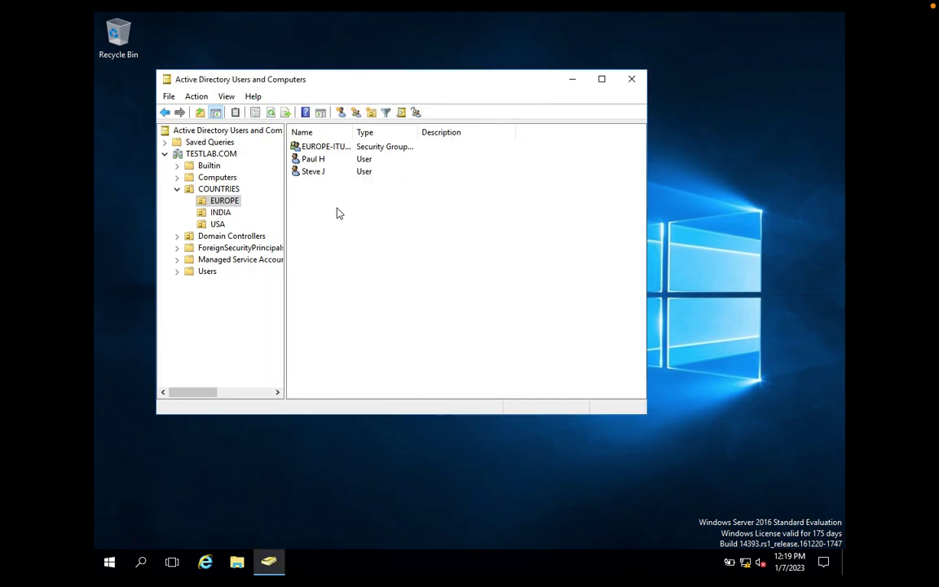
right_click(232, 204)
click(259, 207)
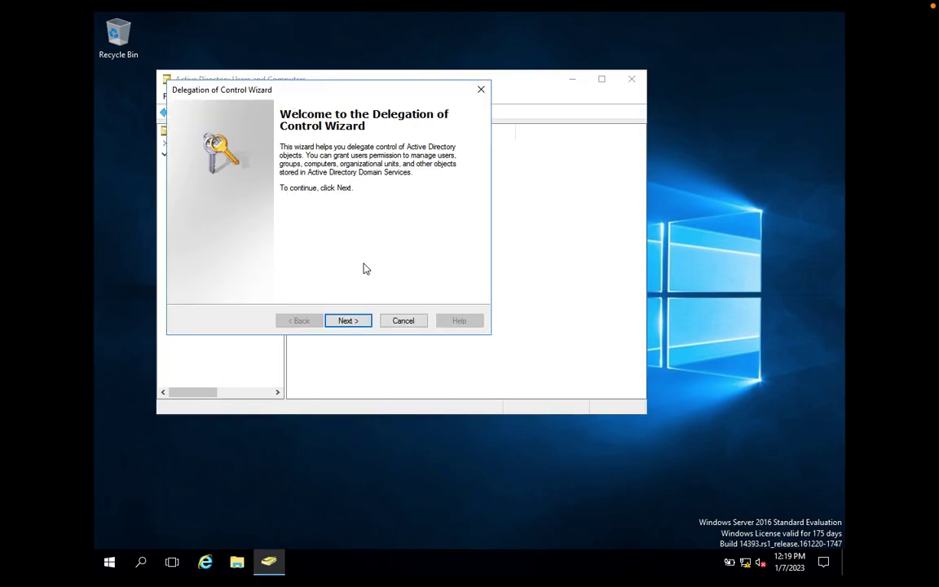
click(346, 321)
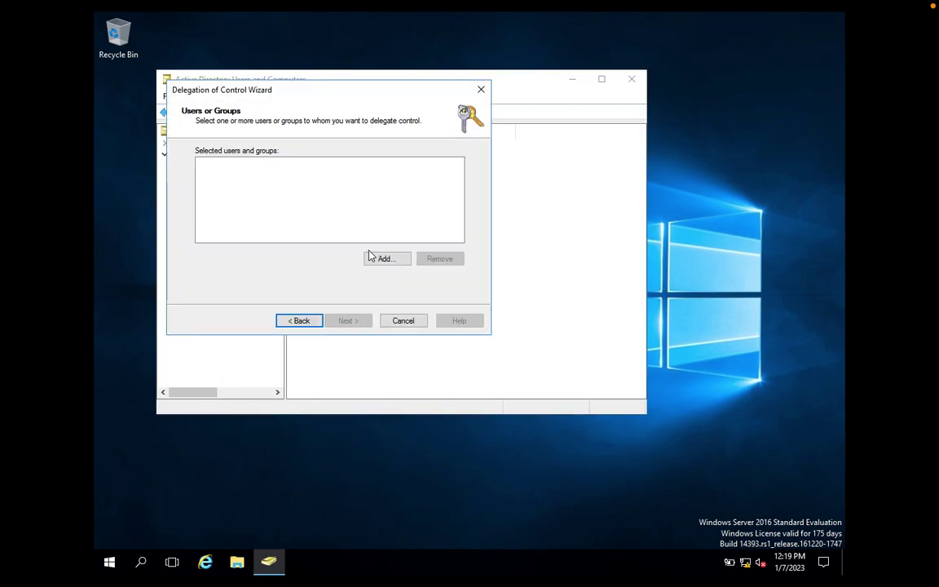
click(379, 259)
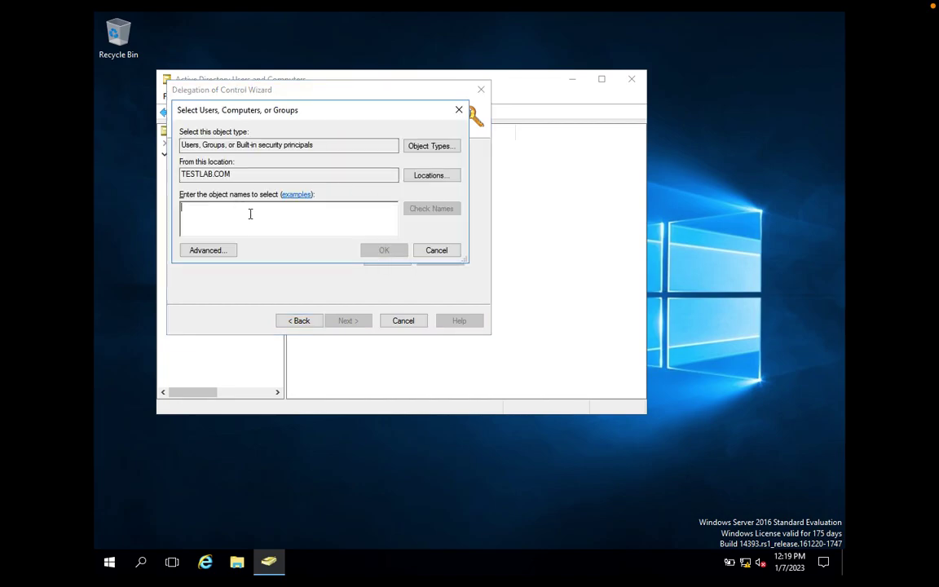
text(E)
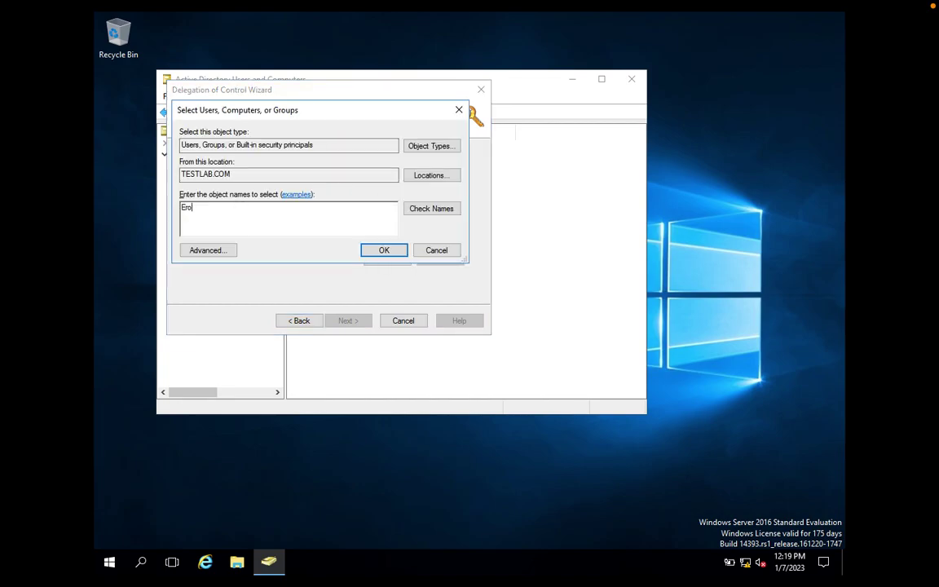
text(UROPE-ITUsers)
click(384, 252)
click(351, 322)
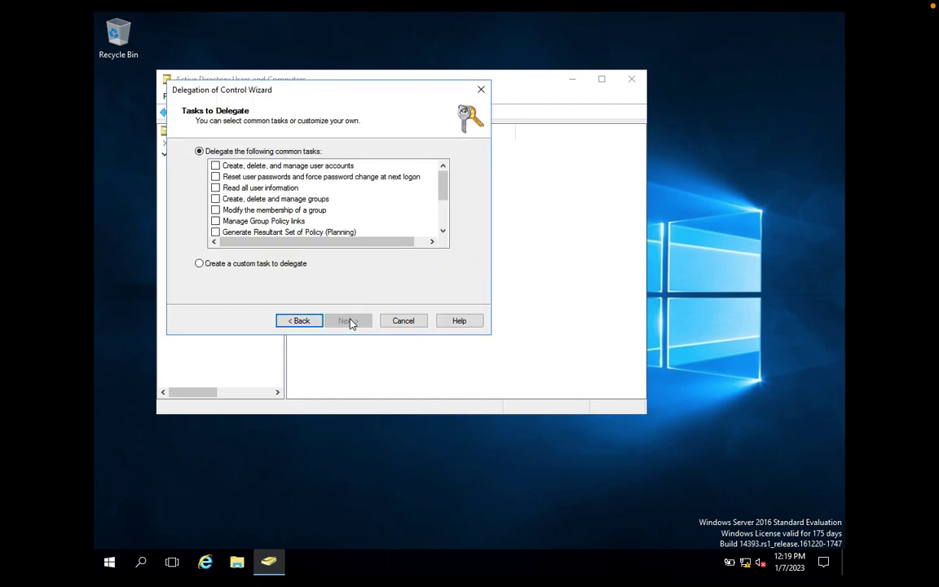
Step: Review the group selected as delegate and the available common tasks, and cancel the delegation wizard
click(317, 323)
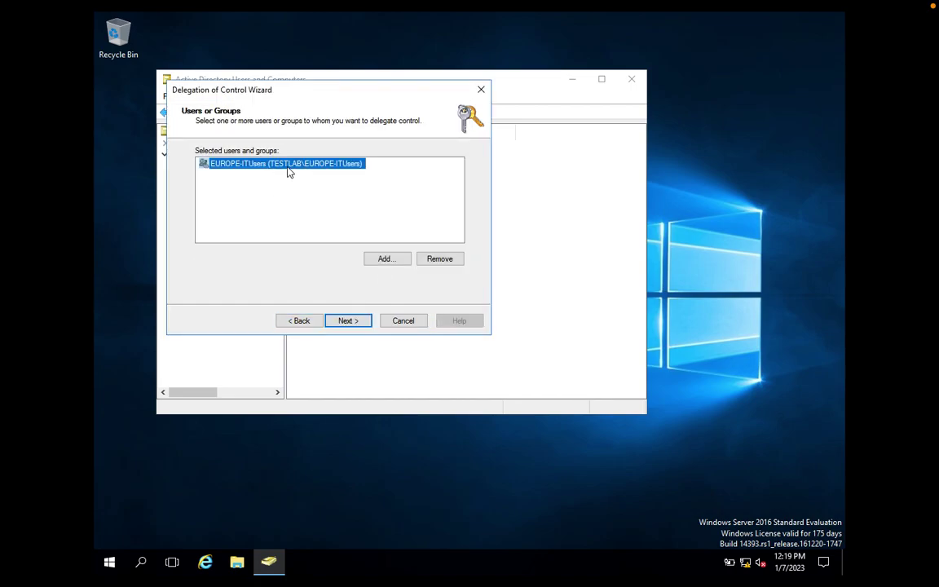
click(347, 321)
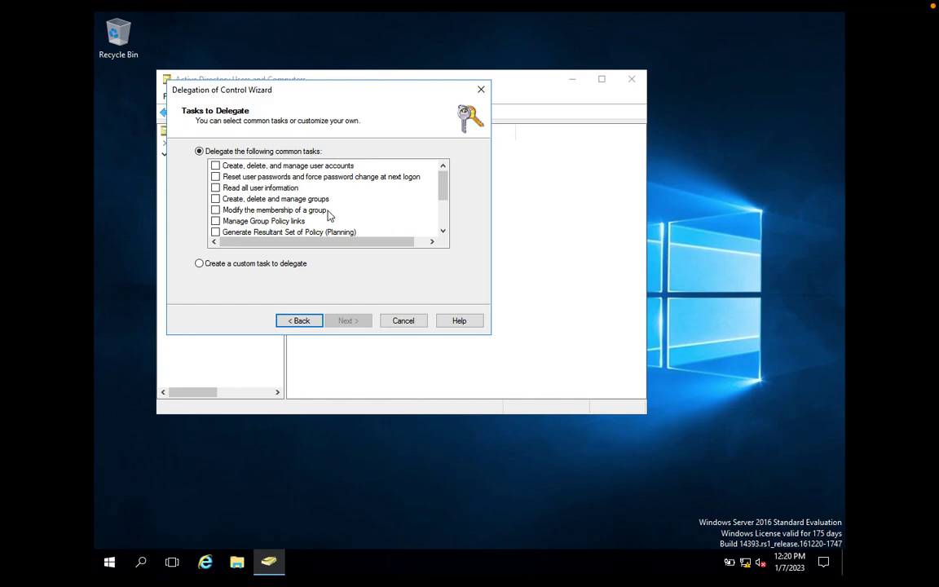
click(401, 322)
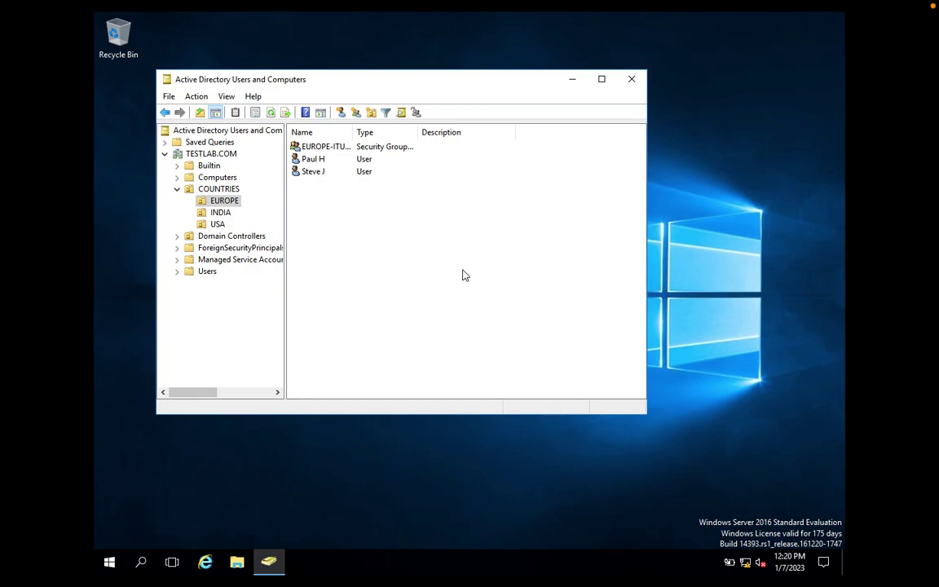
mouse_move(521, 46)
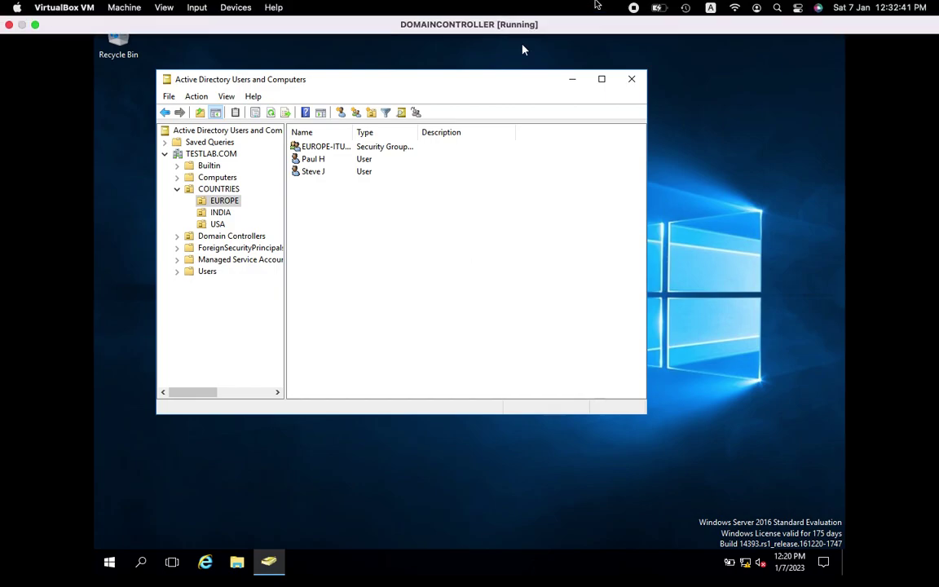